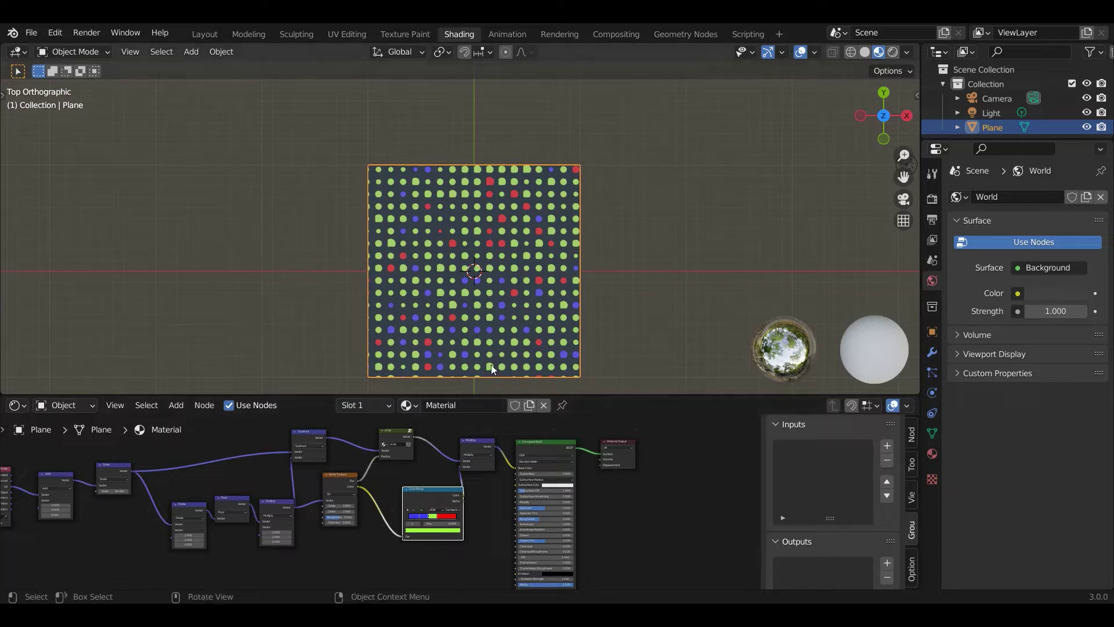
- Recentre the plane in the 3D view and enlarge the node editor area
shift+middle_drag(494, 358, 500, 319)
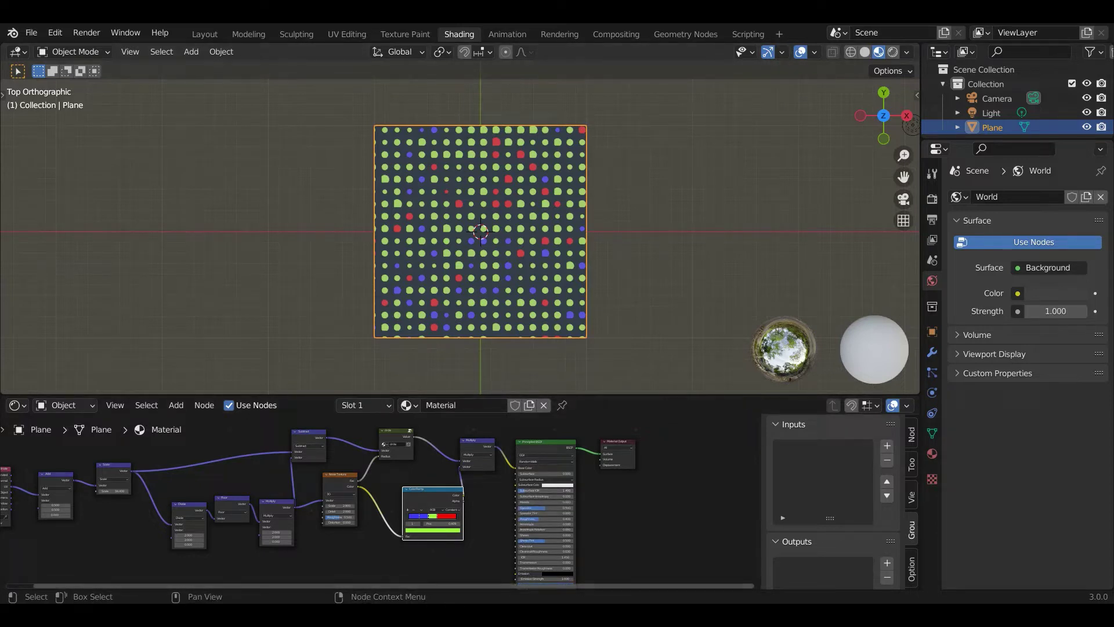
middle_drag(283, 558, 460, 560)
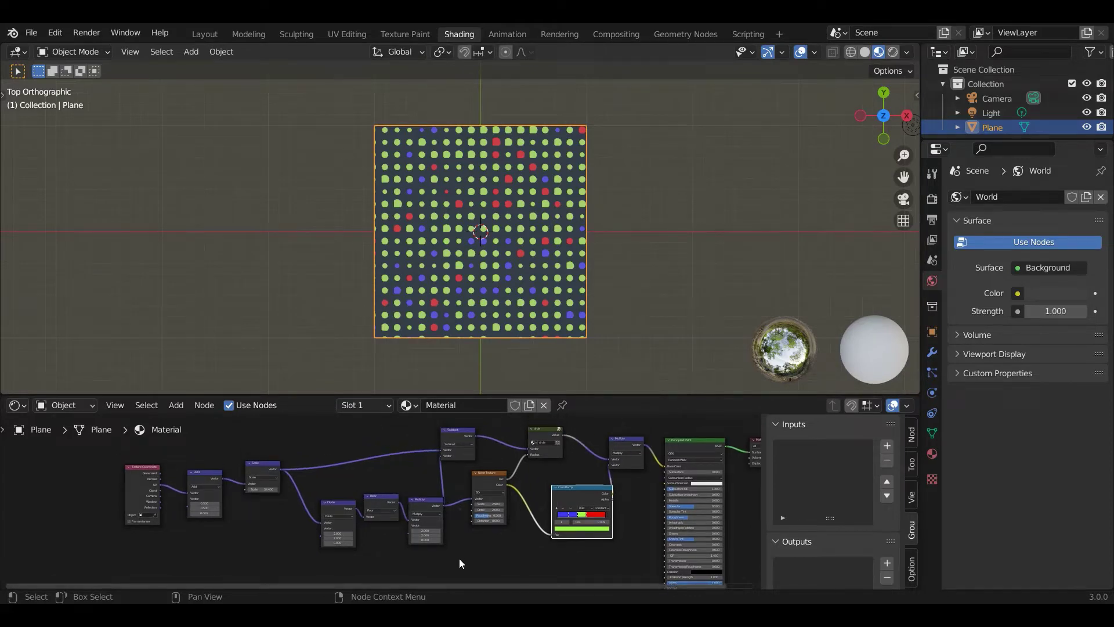
drag(510, 395, 494, 345)
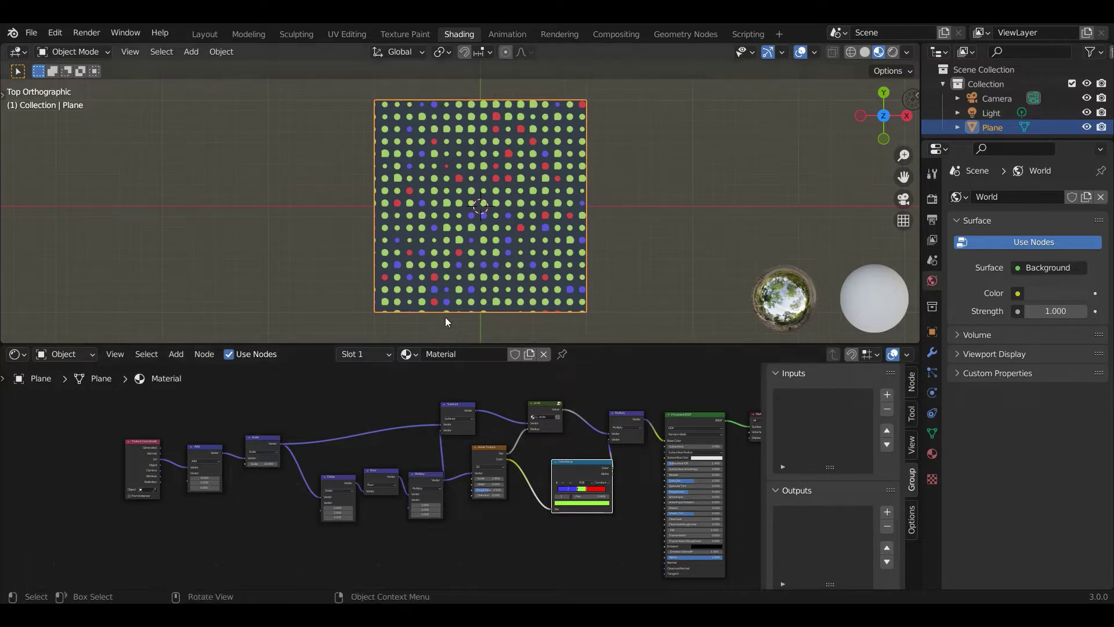
- Preview an intermediate node's output on the plane, then relink Multiply's Vector output to Base Color
drag(475, 409, 665, 441)
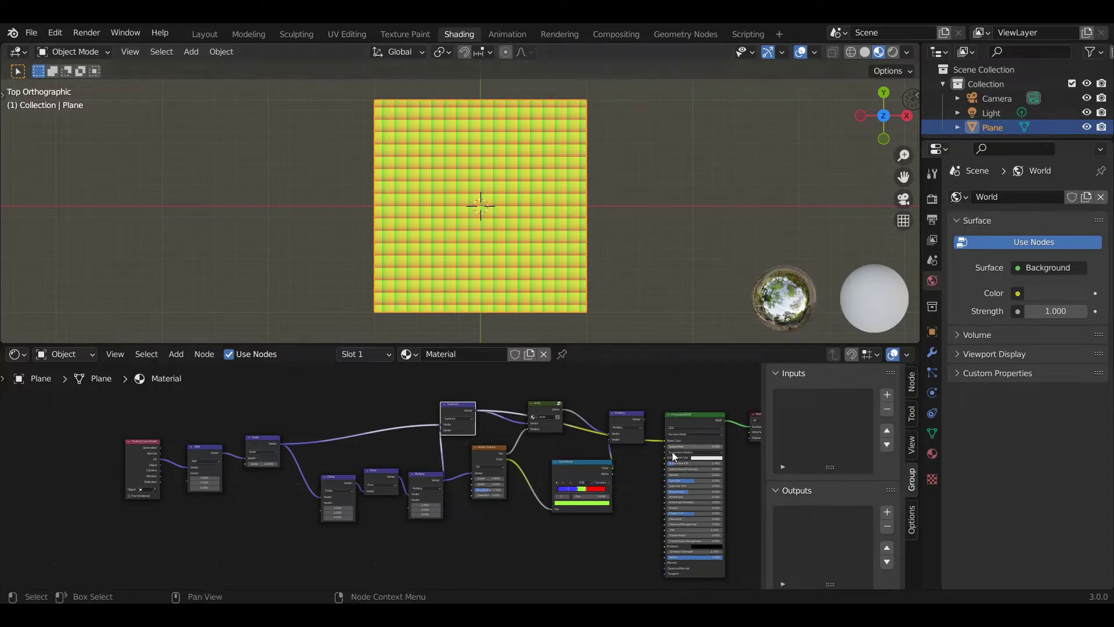
drag(663, 437, 578, 386)
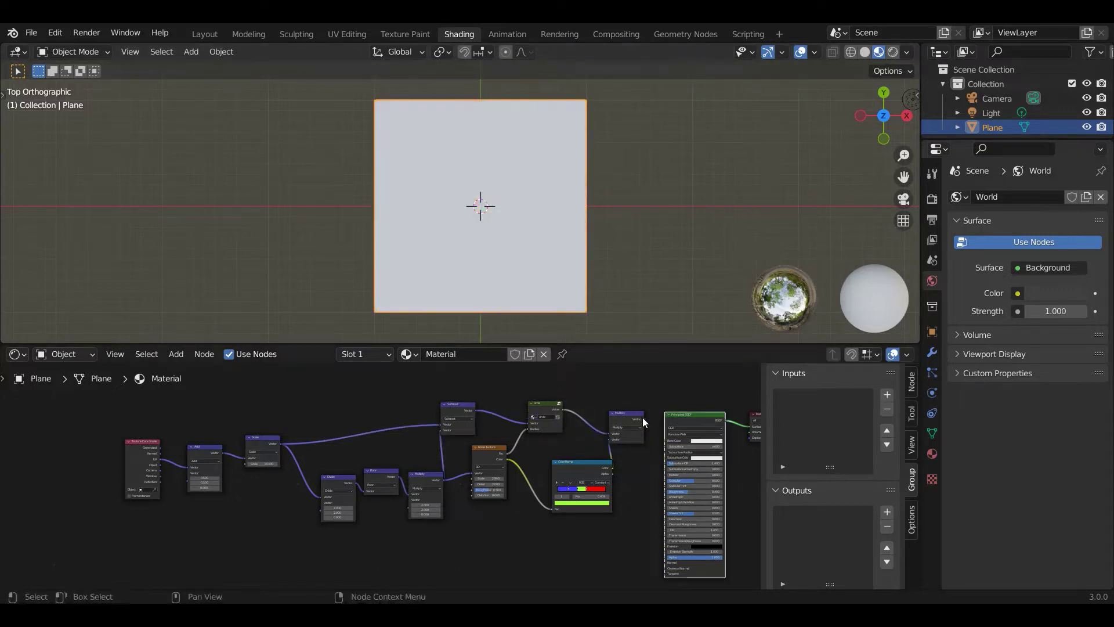
drag(643, 418, 664, 441)
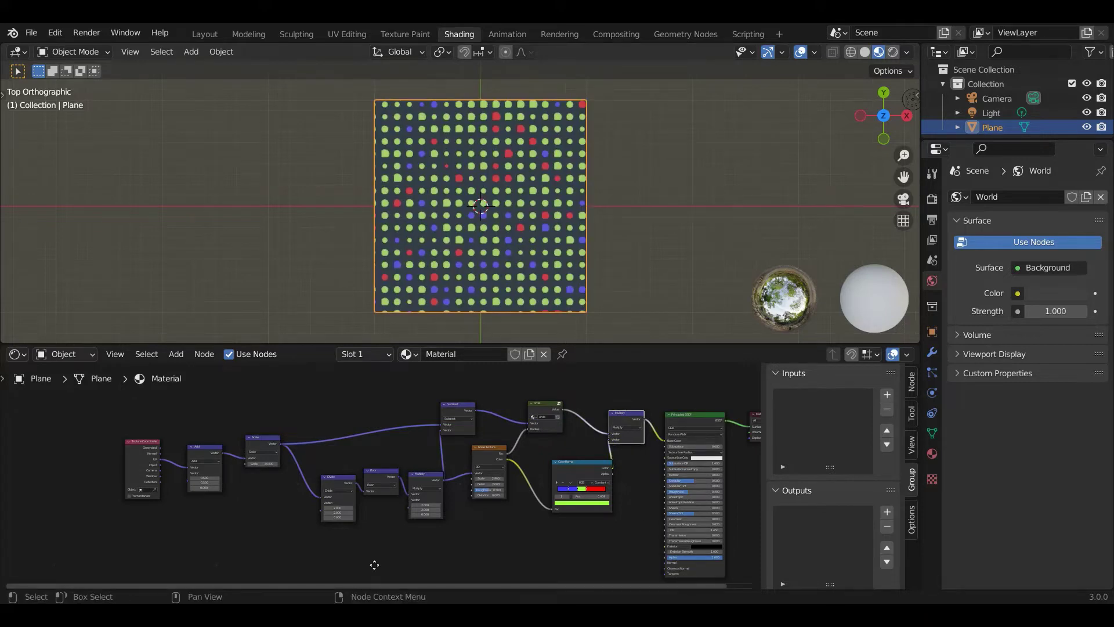
middle_drag(378, 564, 345, 533)
- Add a Voronoi Texture node and place it below the node tree
click(176, 354)
mouse_move(223, 471)
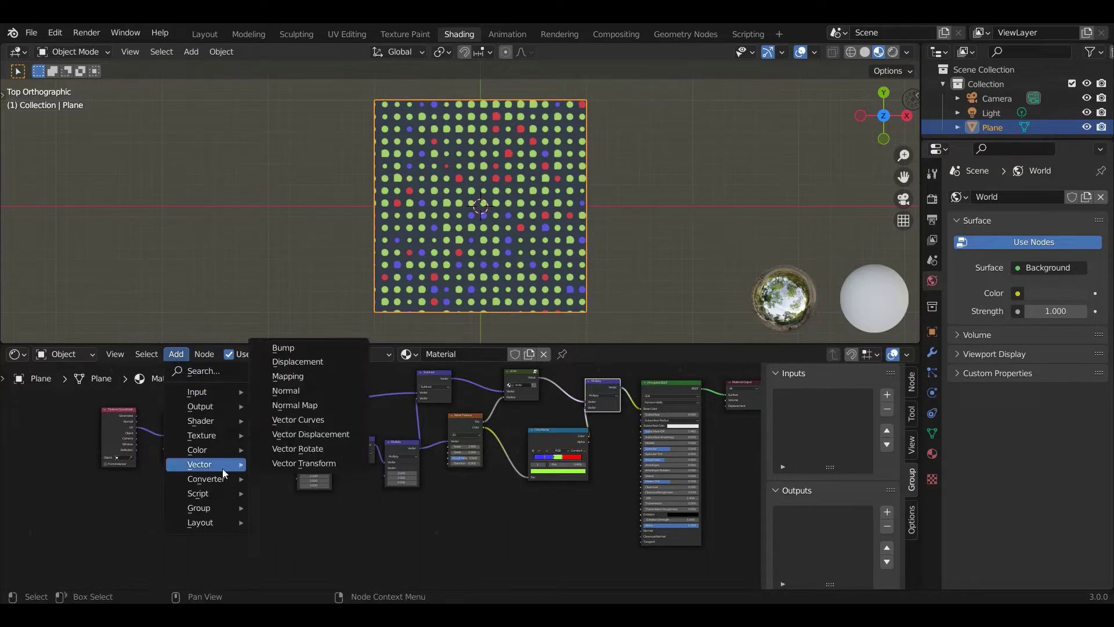
mouse_move(214, 436)
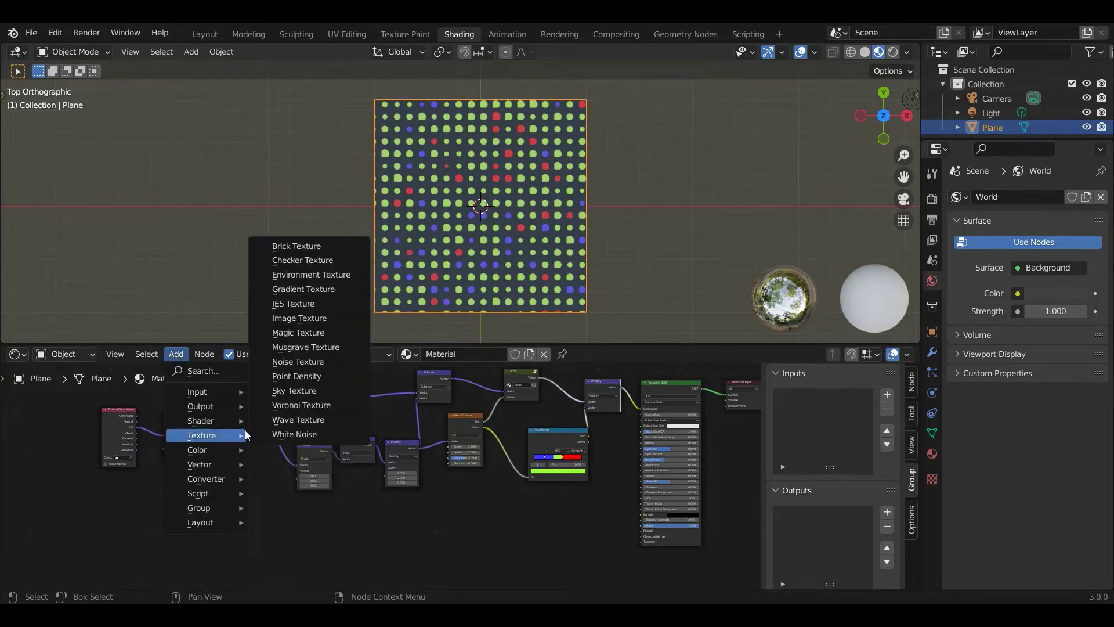
click(296, 404)
click(390, 533)
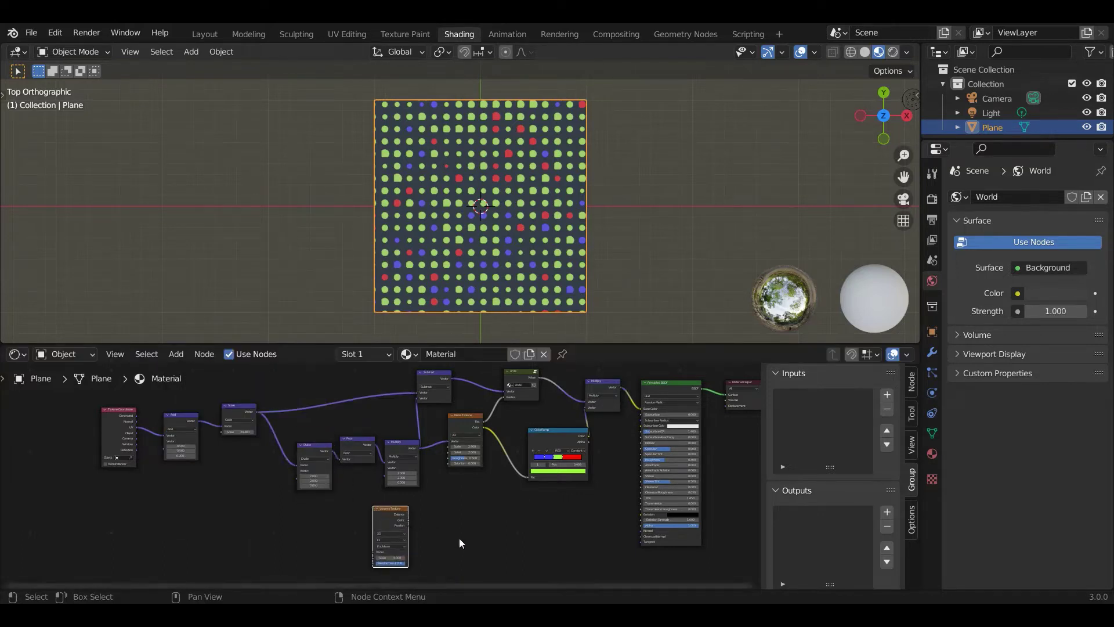
middle_drag(470, 538, 347, 521)
- Move the Principled BSDF beside the Voronoi and link Scale's Vector into the Voronoi Vector input
drag(559, 392, 445, 518)
scroll(447, 478, up, 3)
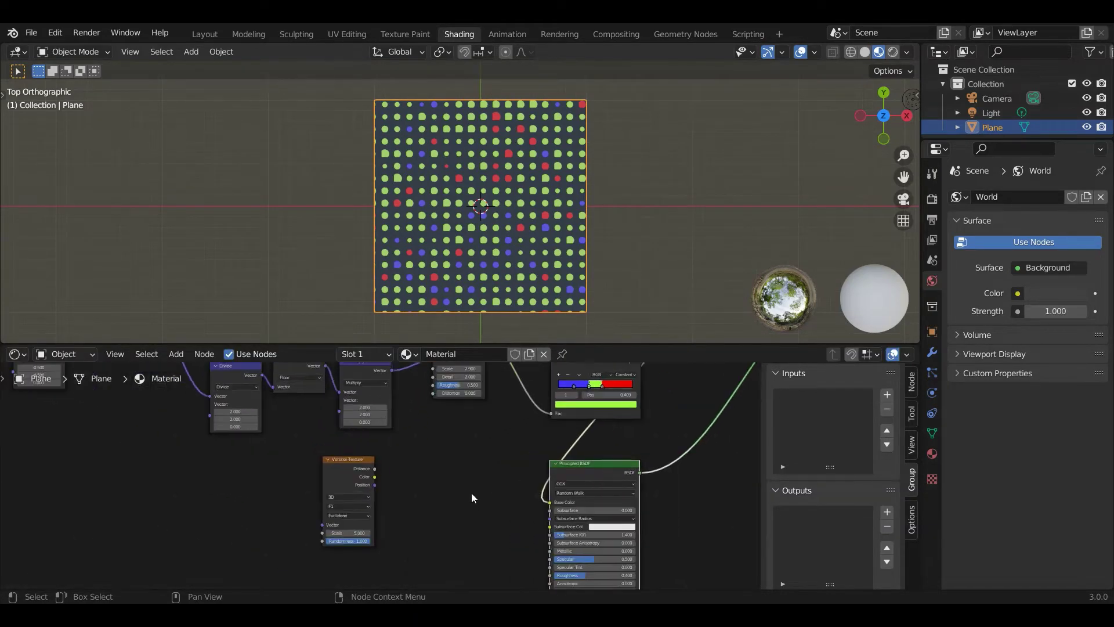
scroll(450, 485, down, 3)
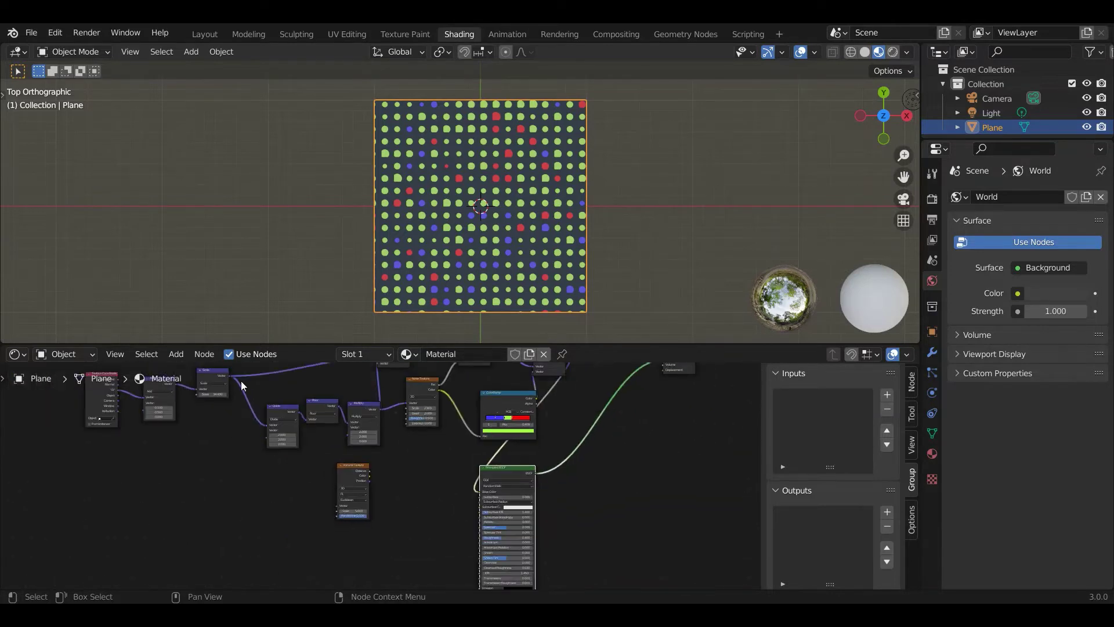
drag(229, 376, 337, 505)
scroll(413, 488, up, 4)
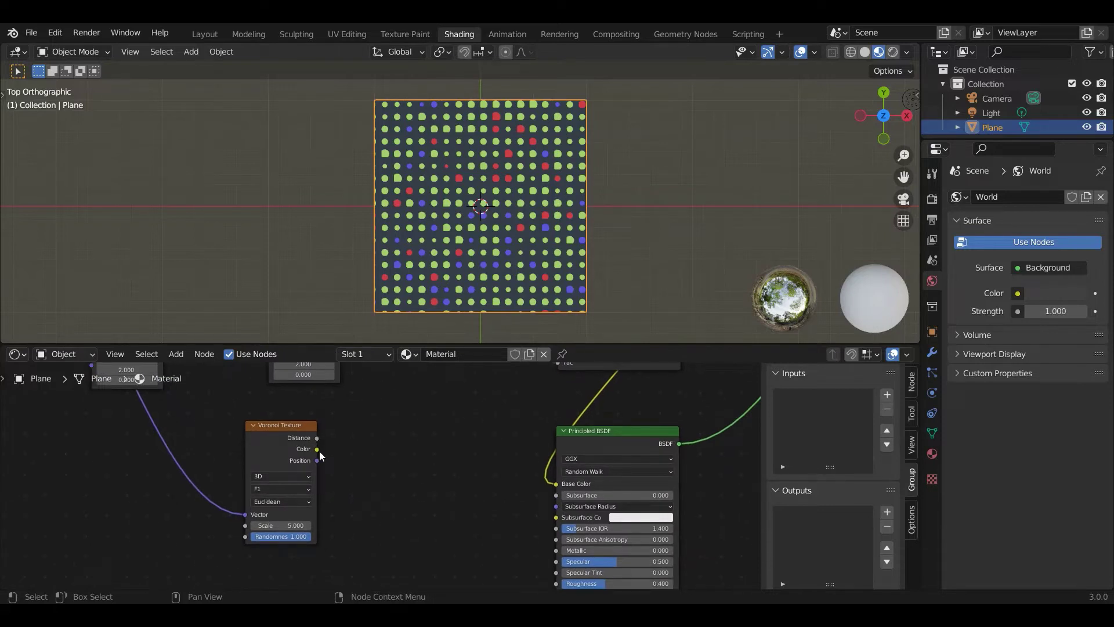
- Link Voronoi Color to Base Color, then drag Randomness to 0 and back up to 1.0
drag(319, 451, 556, 483)
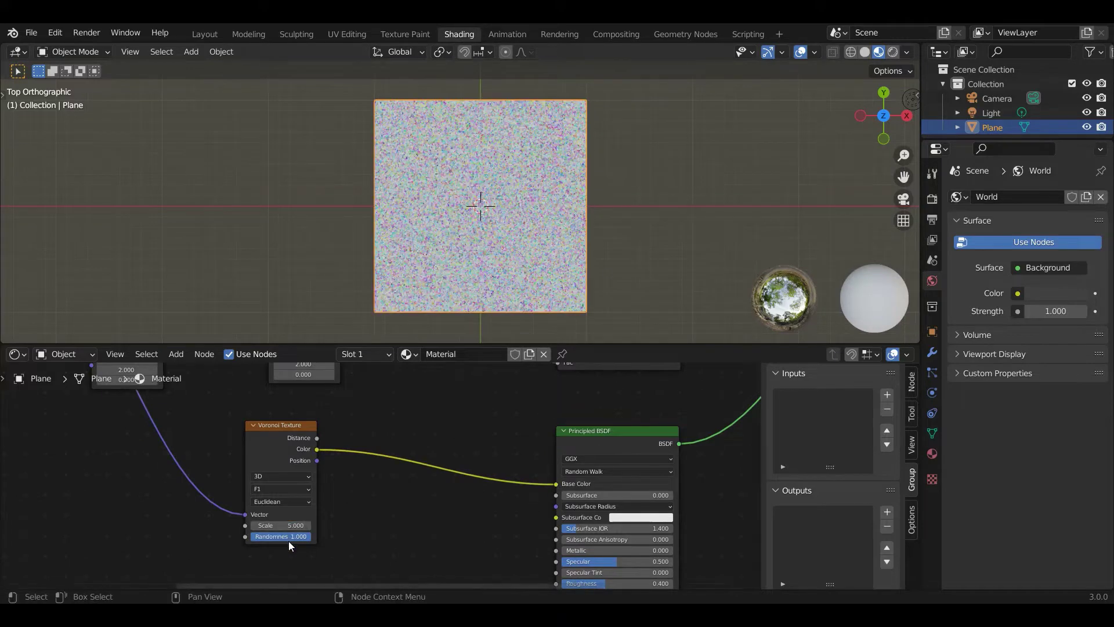
drag(302, 536, 253, 525)
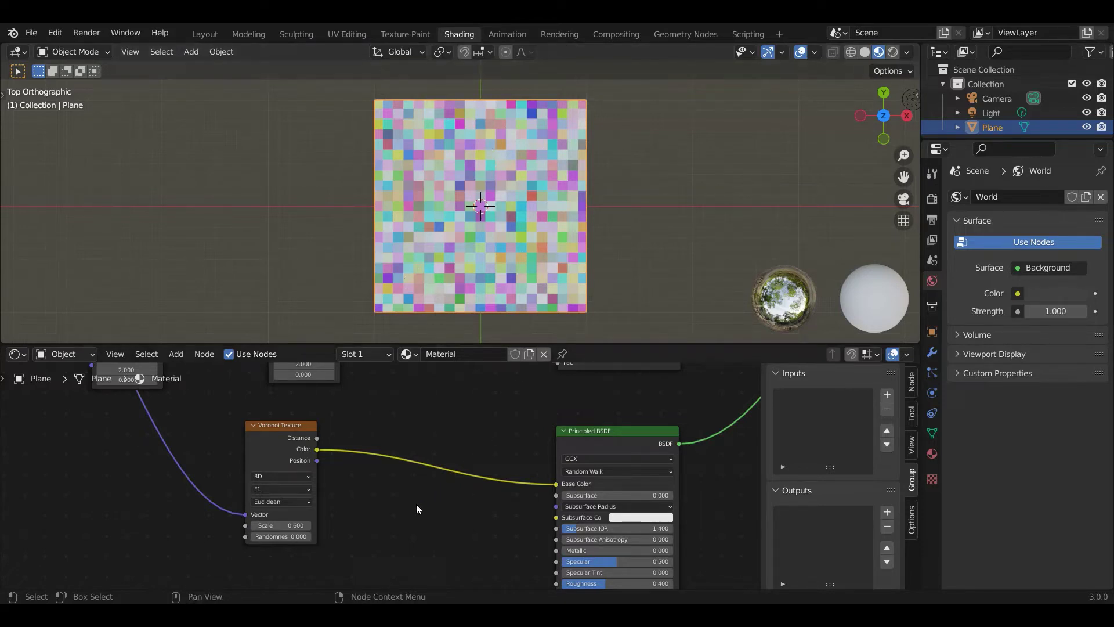
drag(279, 536, 339, 536)
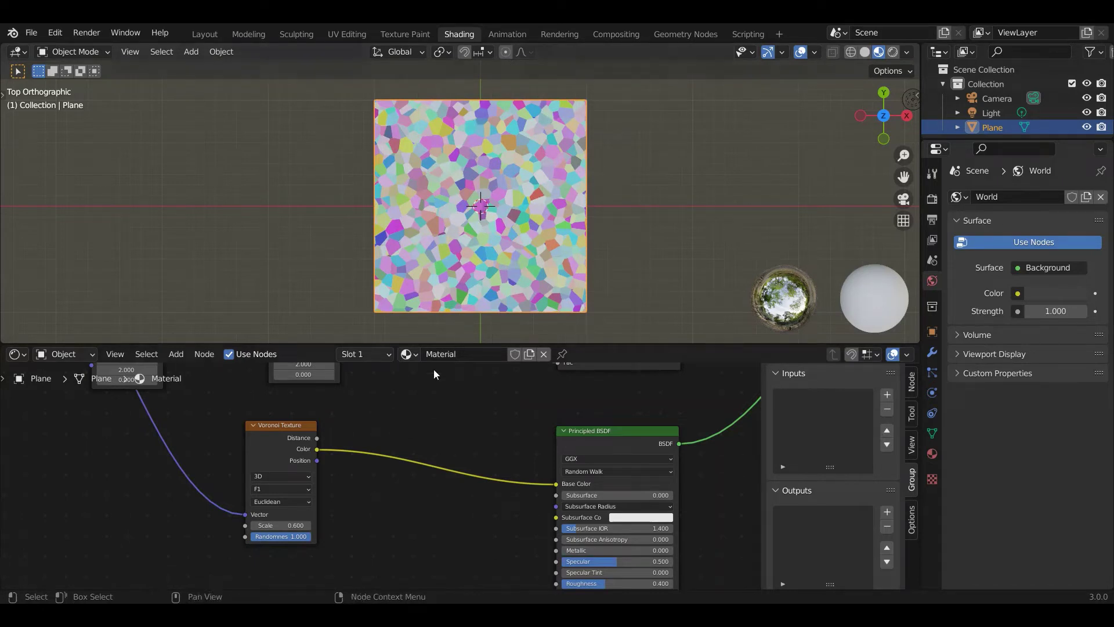
scroll(358, 433, down, 1)
middle_drag(359, 434, 378, 507)
scroll(348, 462, up, 3)
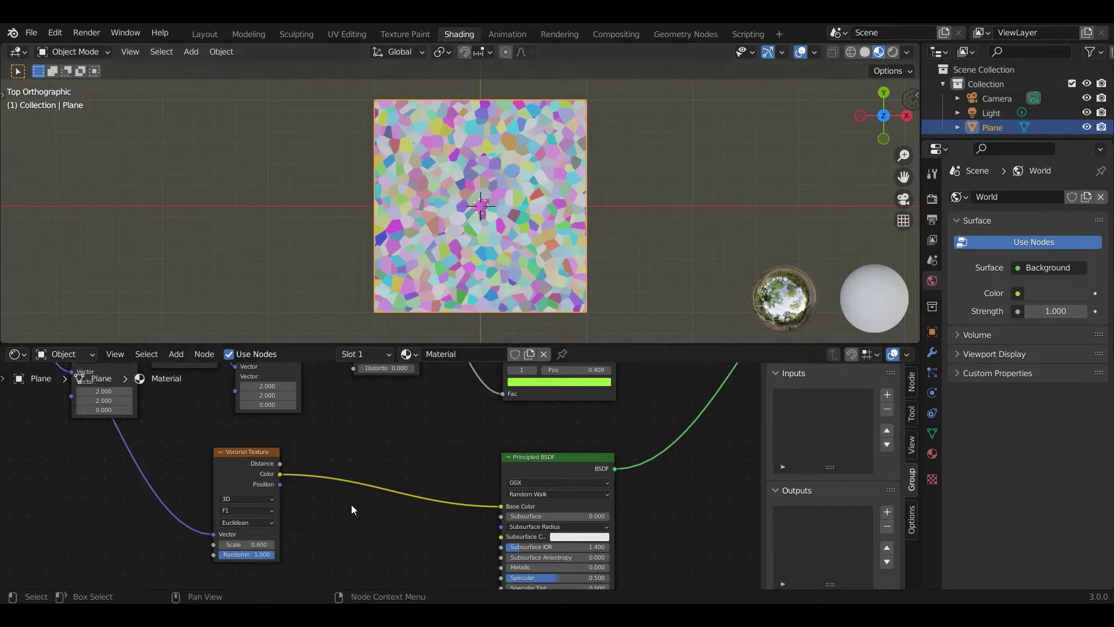
middle_drag(326, 434, 358, 465)
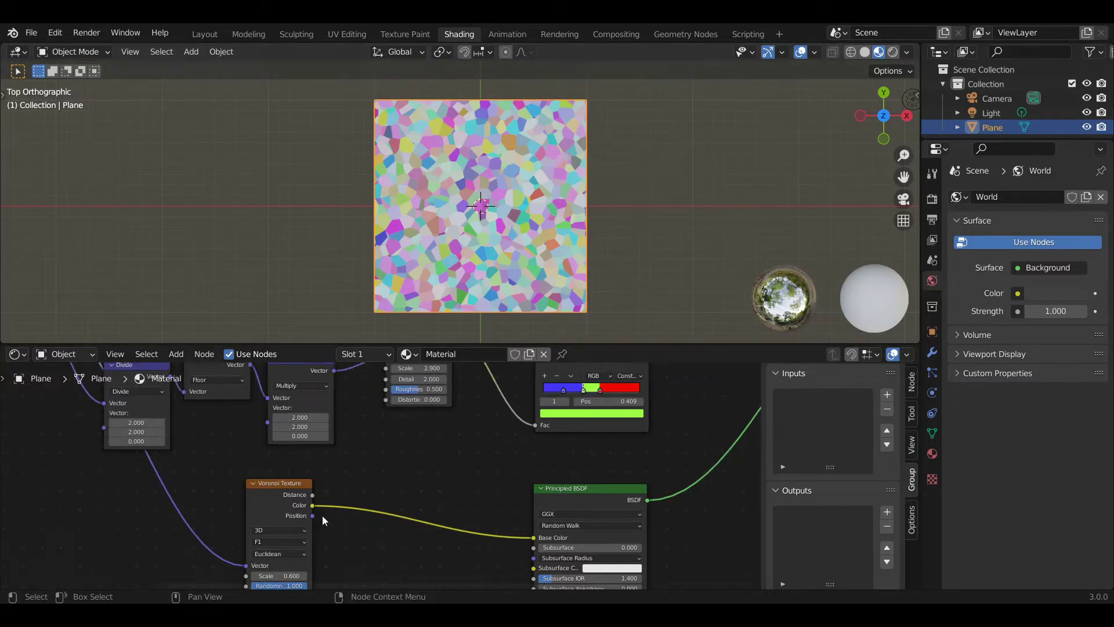
scroll(336, 477, down, 1)
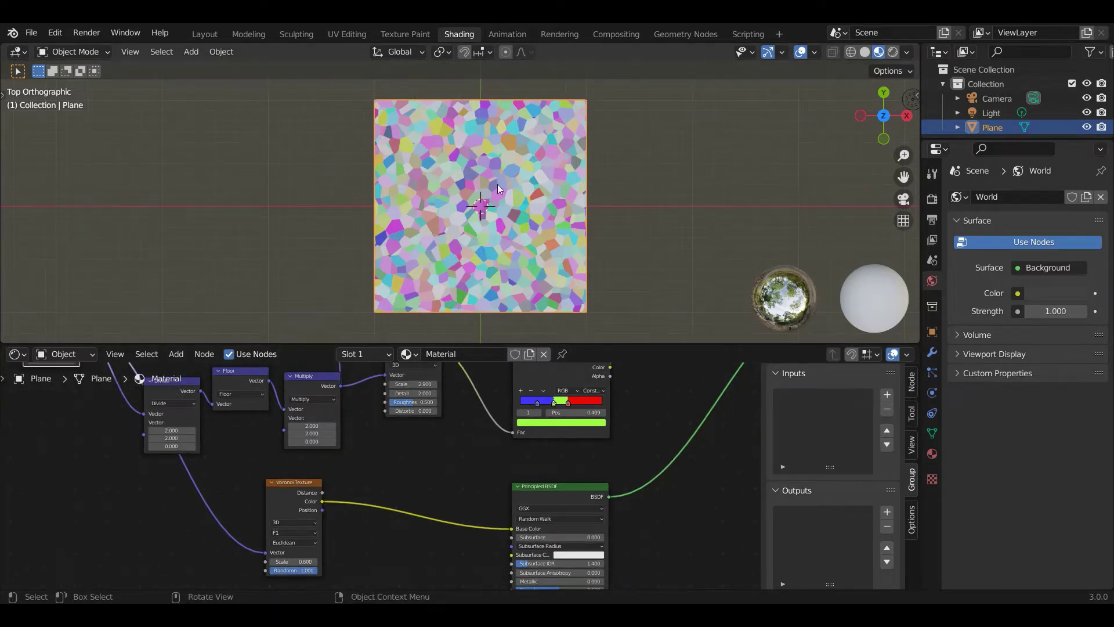
- Insert a Vector Math node set to Subtract on the Voronoi-to-shader link
key(Home)
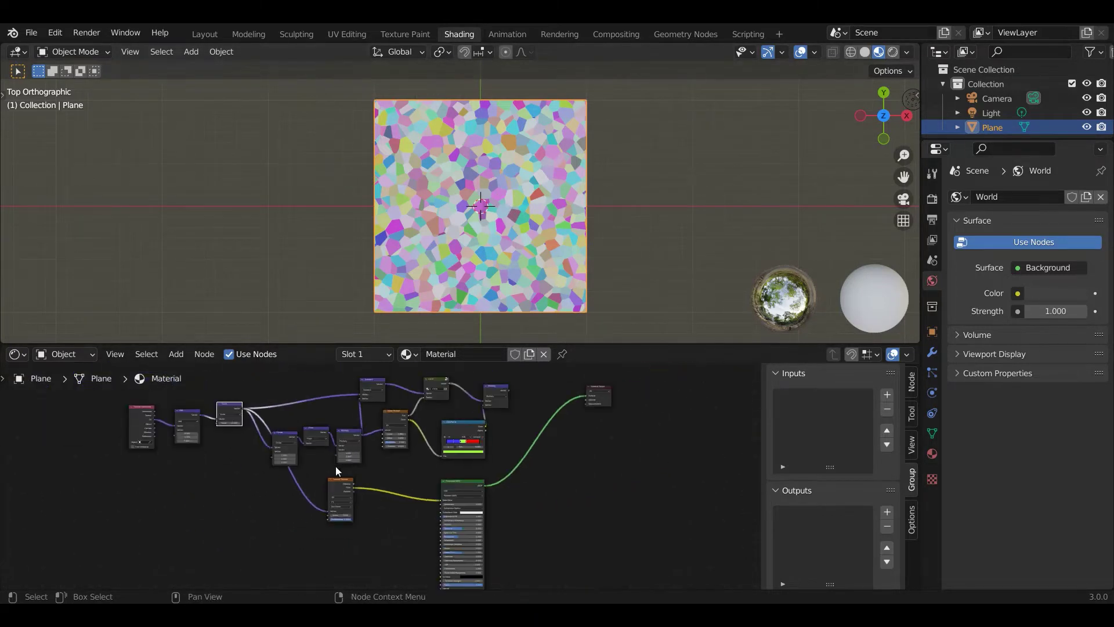
click(175, 354)
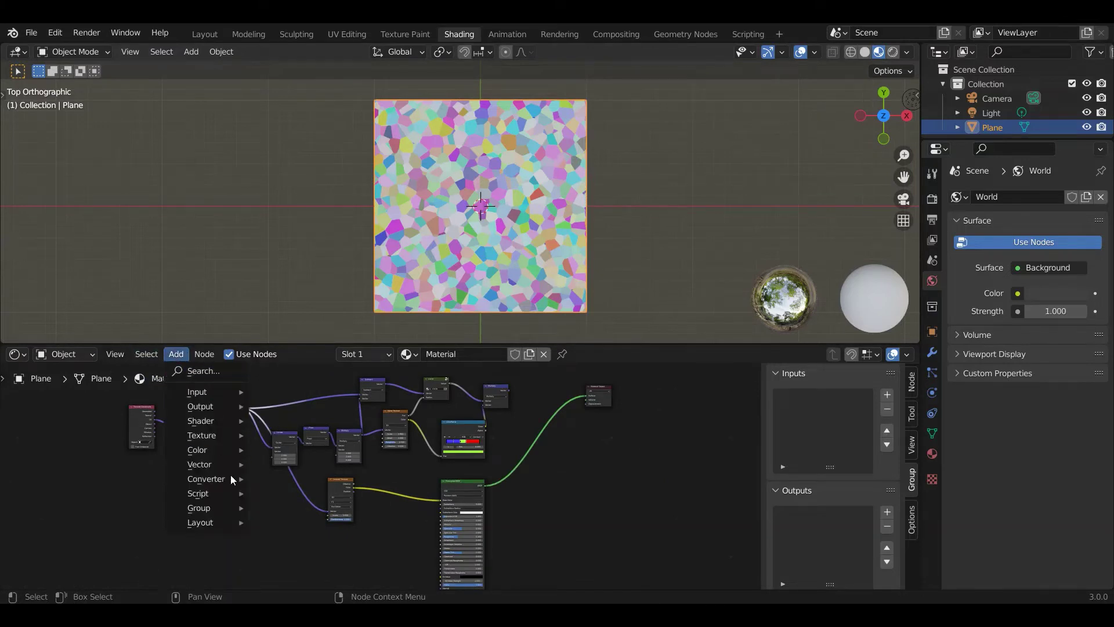
mouse_move(232, 480)
click(279, 463)
click(373, 486)
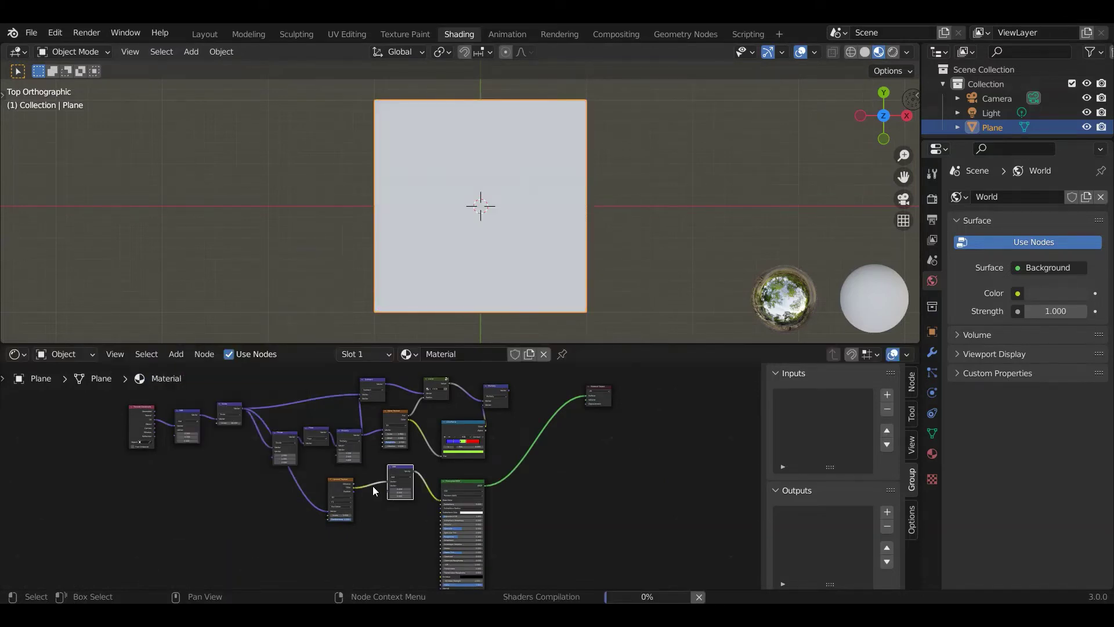
scroll(372, 484, up, 4)
drag(405, 495, 402, 522)
click(427, 478)
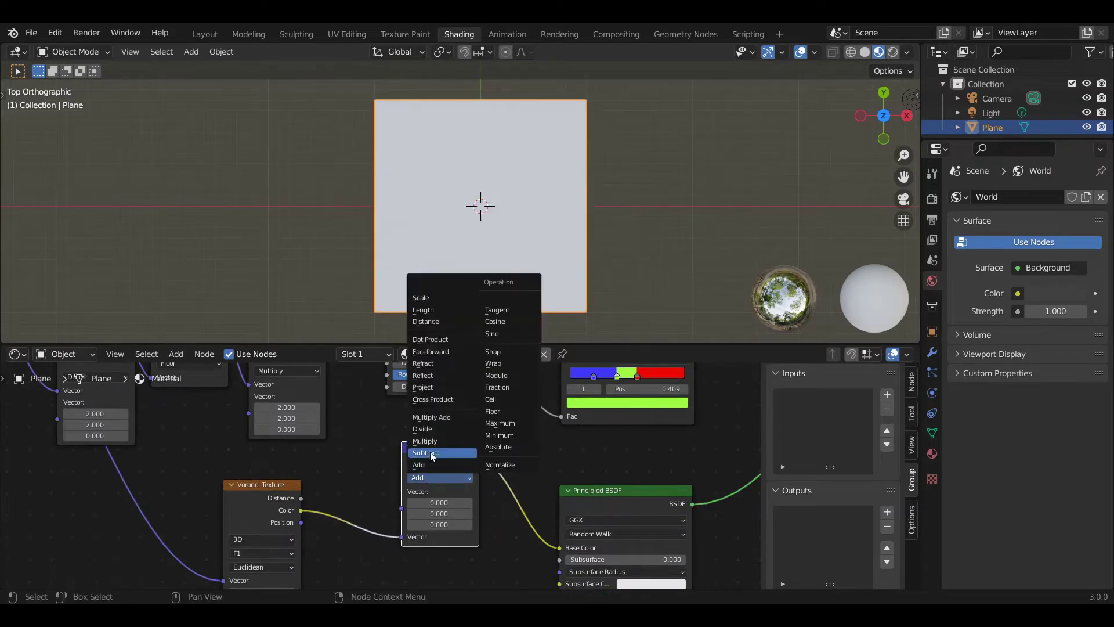
click(425, 452)
- Plug the Scale vector into Subtract's first input and Voronoi Position into its second
scroll(261, 443, down, 2)
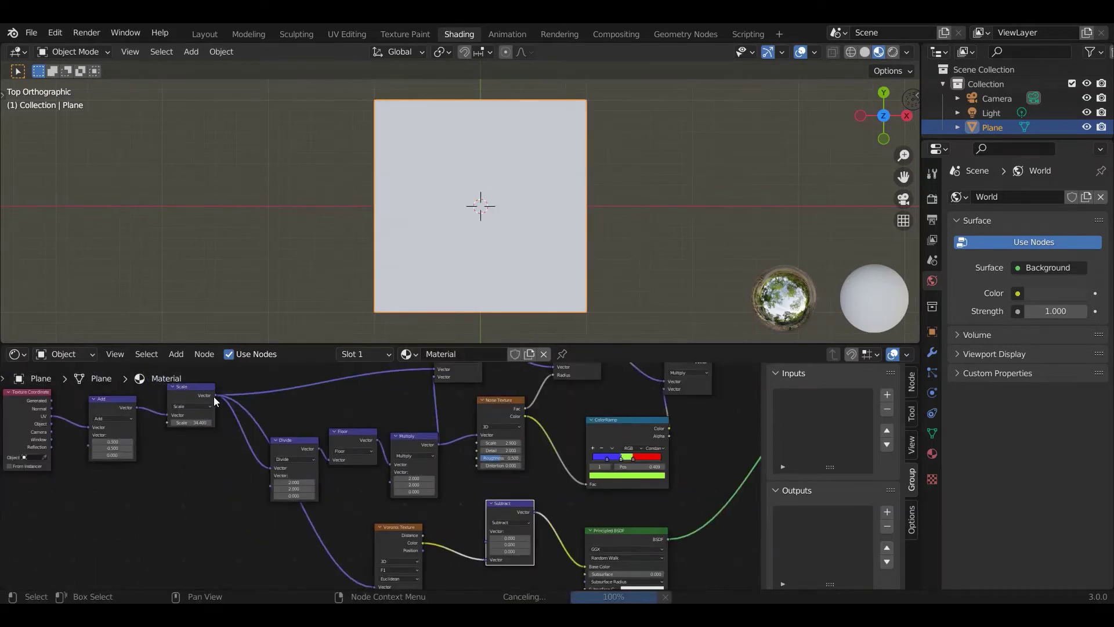
drag(214, 395, 486, 532)
scroll(381, 509, up, 2)
drag(337, 523, 431, 506)
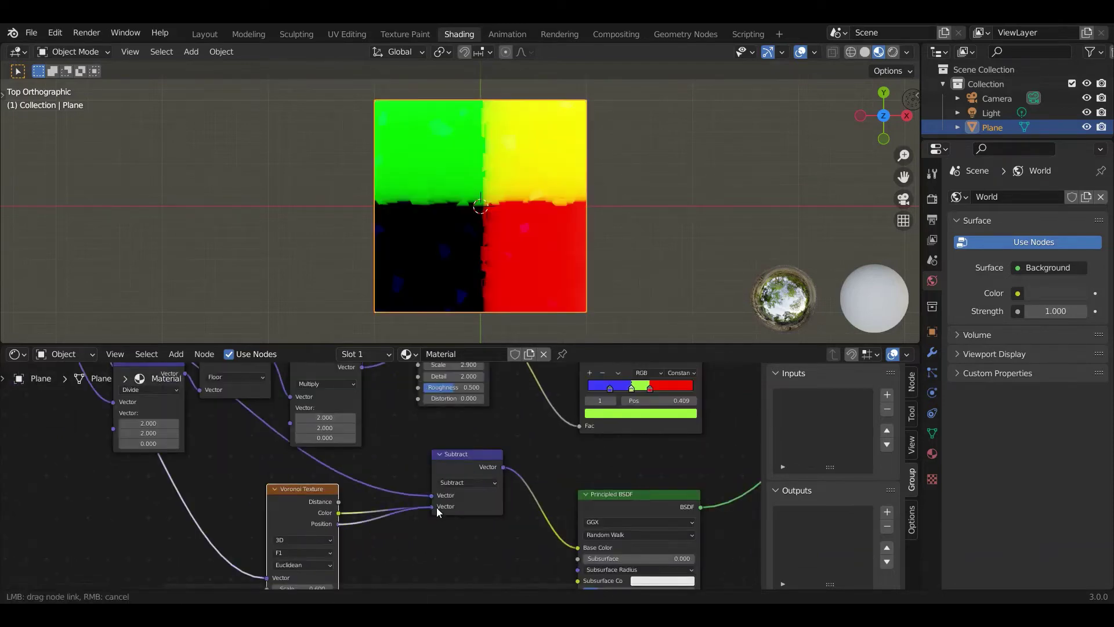
scroll(470, 214, up, 8)
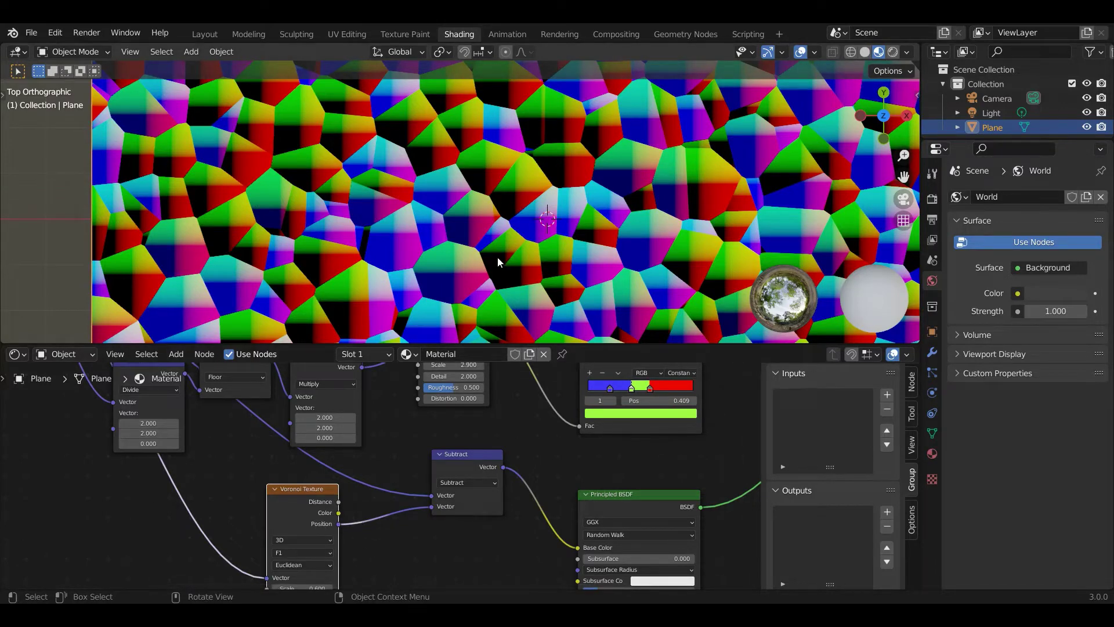
- Insert a Vector Math Multiply node on the link from Voronoi Position into Subtract
click(181, 355)
mouse_move(221, 436)
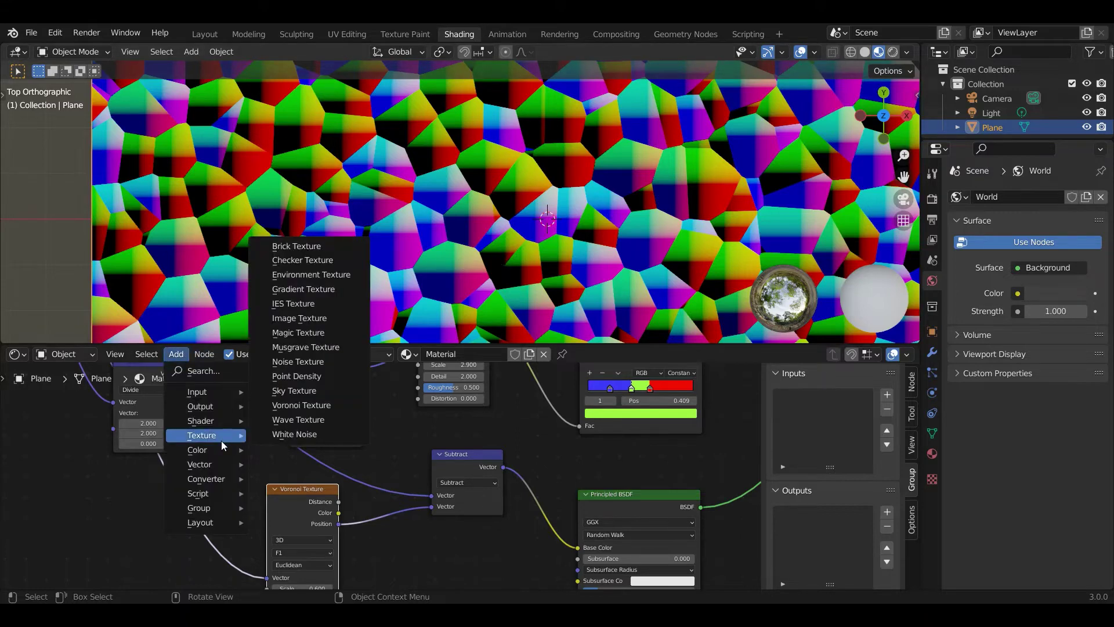
mouse_move(222, 479)
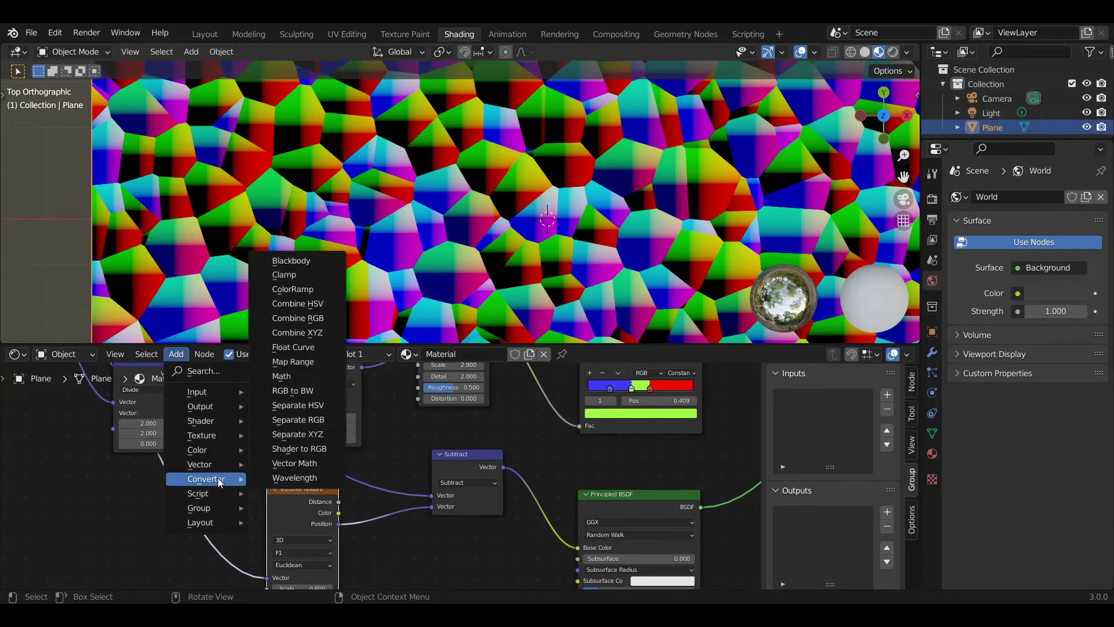
click(294, 462)
click(452, 516)
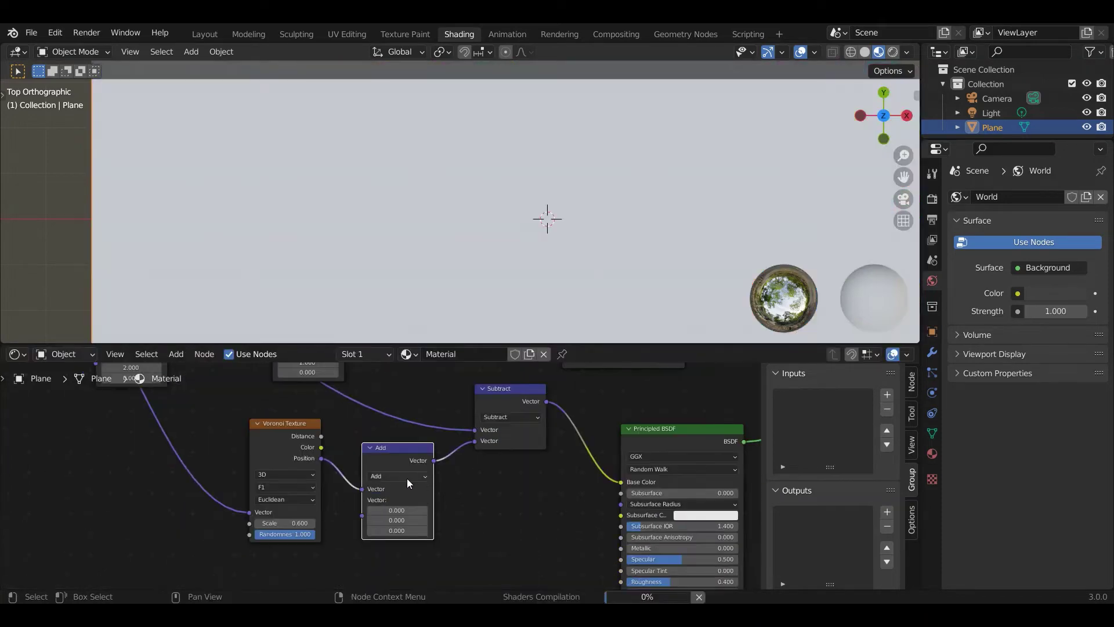
click(409, 481)
click(398, 444)
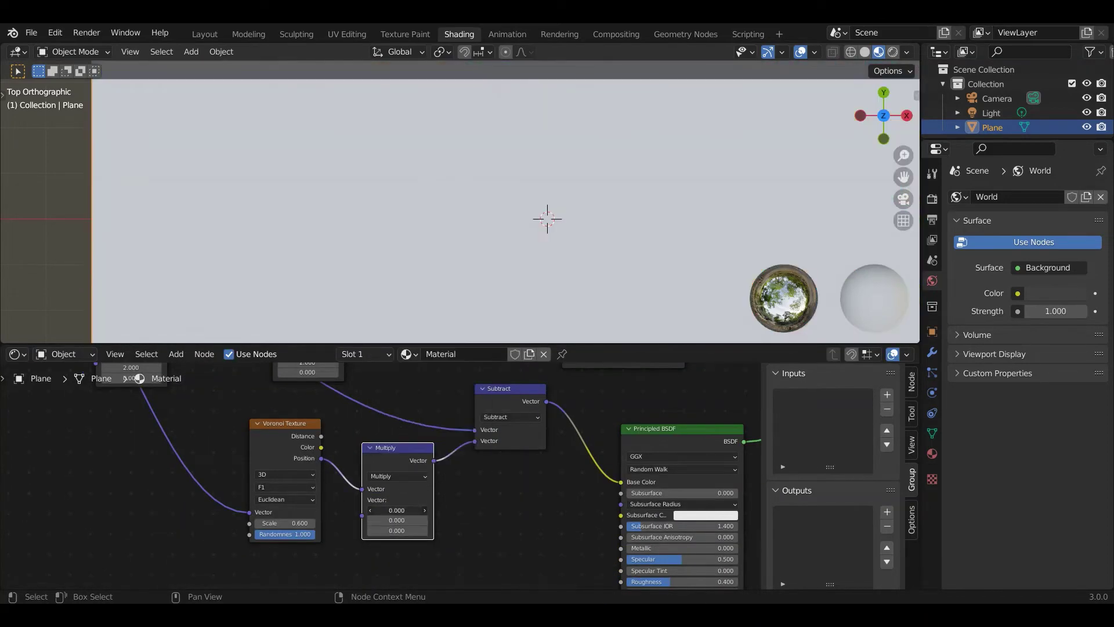
- Set the Multiply node's vector values to 1.000, 1.000, 0.000
double_click(396, 510)
text(1)
key(Return)
double_click(408, 519)
text(1)
key(Return)
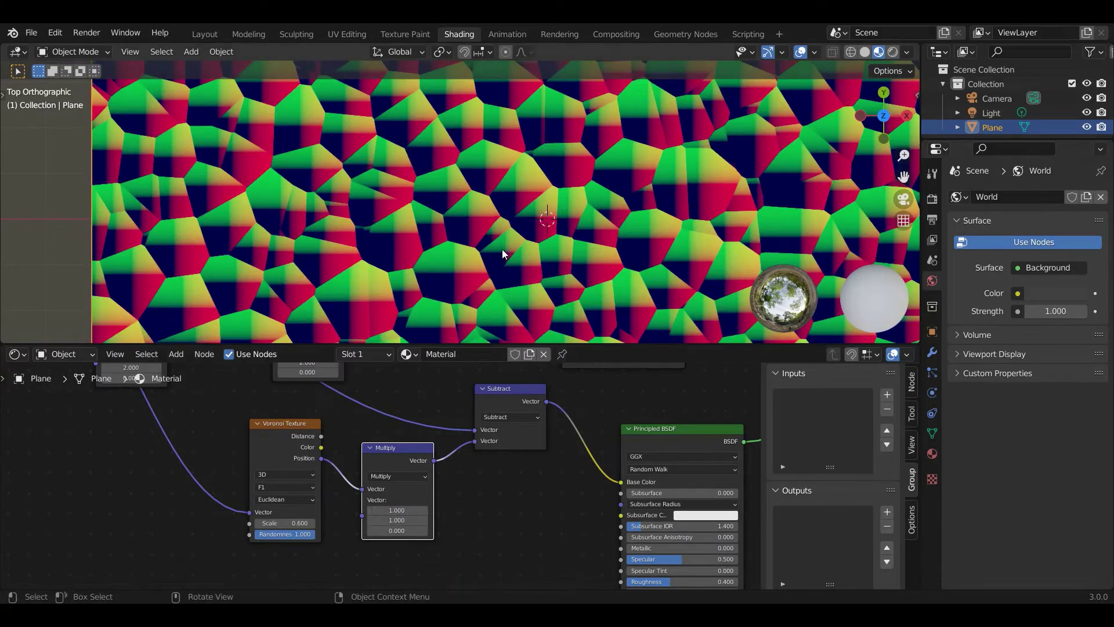
scroll(534, 206, down, 3)
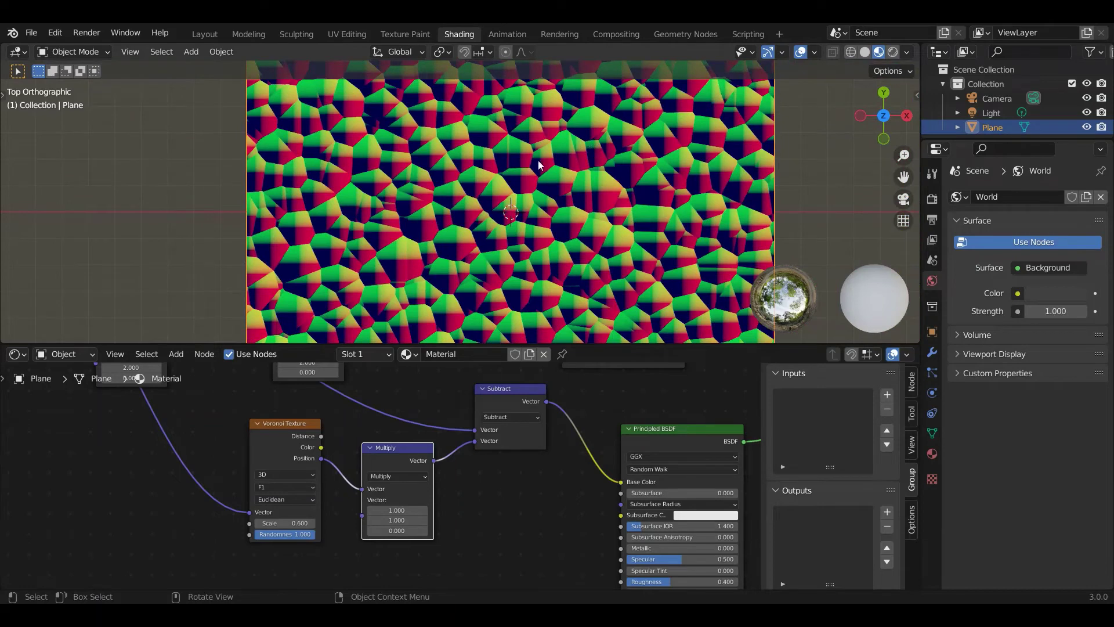
scroll(593, 172, up, 1)
scroll(596, 165, up, 3)
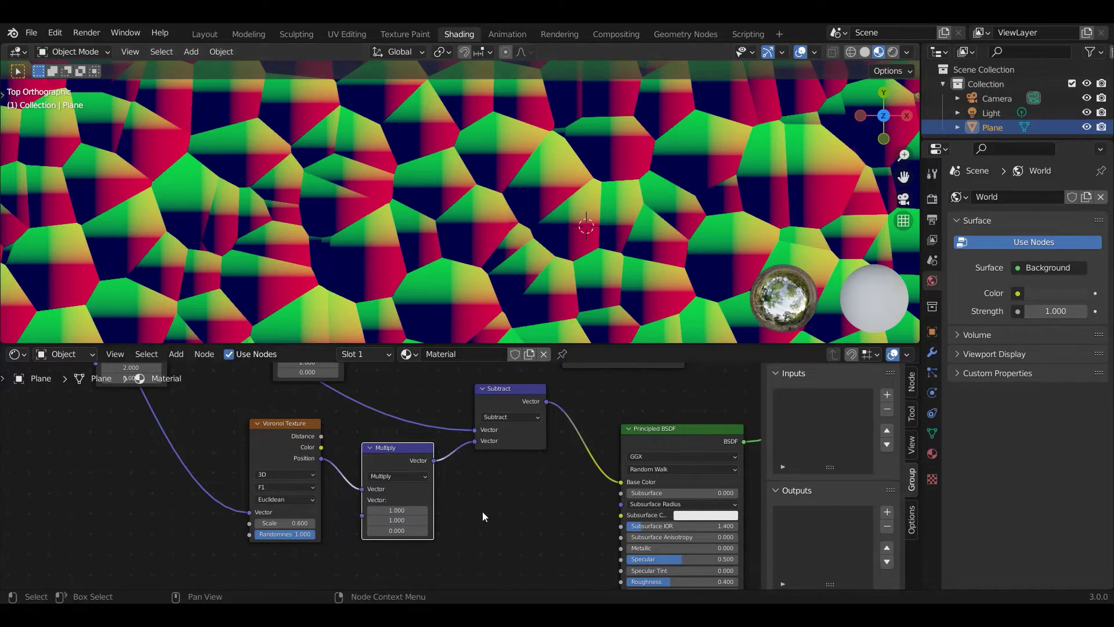
scroll(477, 506, down, 4)
scroll(474, 497, down, 1)
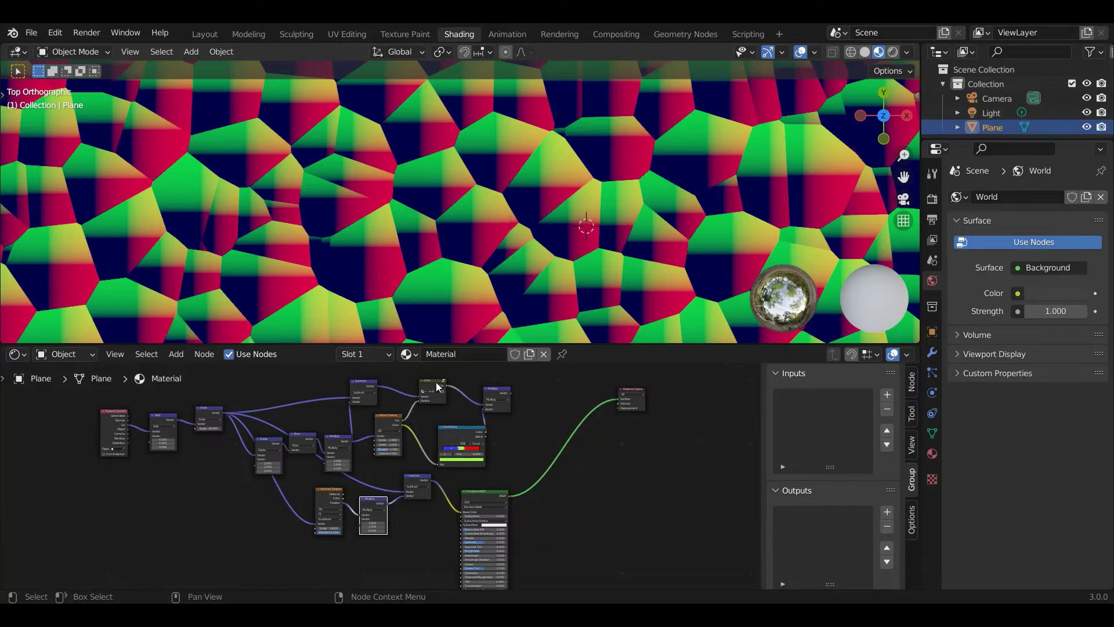
- Delete the four unneeded nodes, move the Principled BSDF right, and relink the Subtract output
drag(248, 383, 364, 451)
key(x)
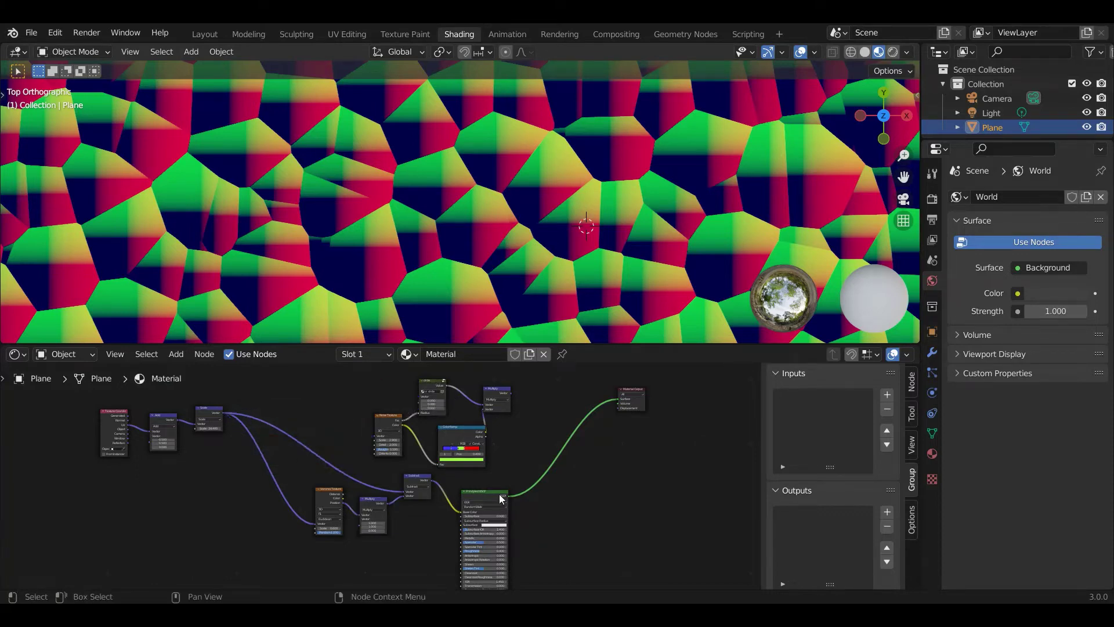
drag(506, 493, 617, 457)
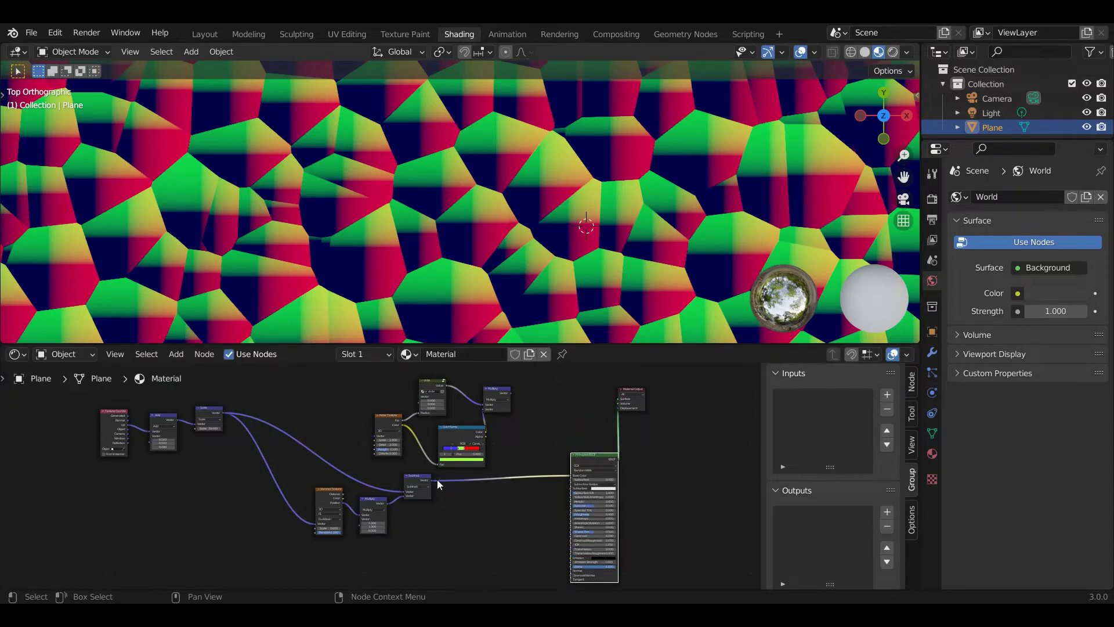
drag(436, 480, 377, 442)
scroll(398, 452, up, 3)
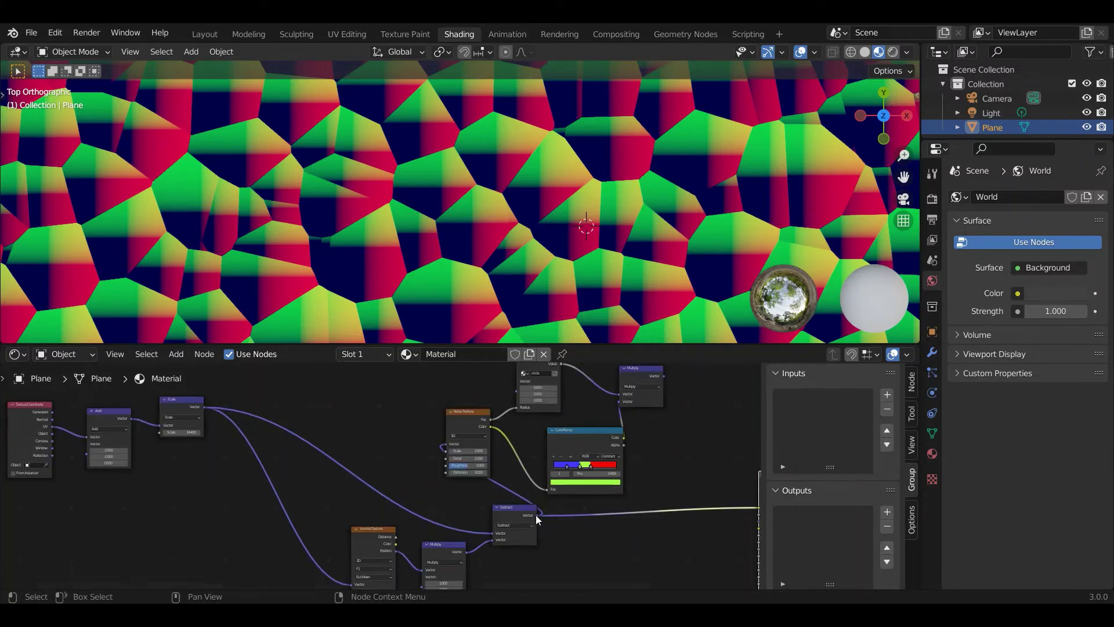
drag(537, 515, 517, 458)
- Connect Voronoi Color to the Noise Texture's Vector and the Multiply output to Base Color
middle_drag(535, 511, 545, 400)
scroll(491, 530, up, 1)
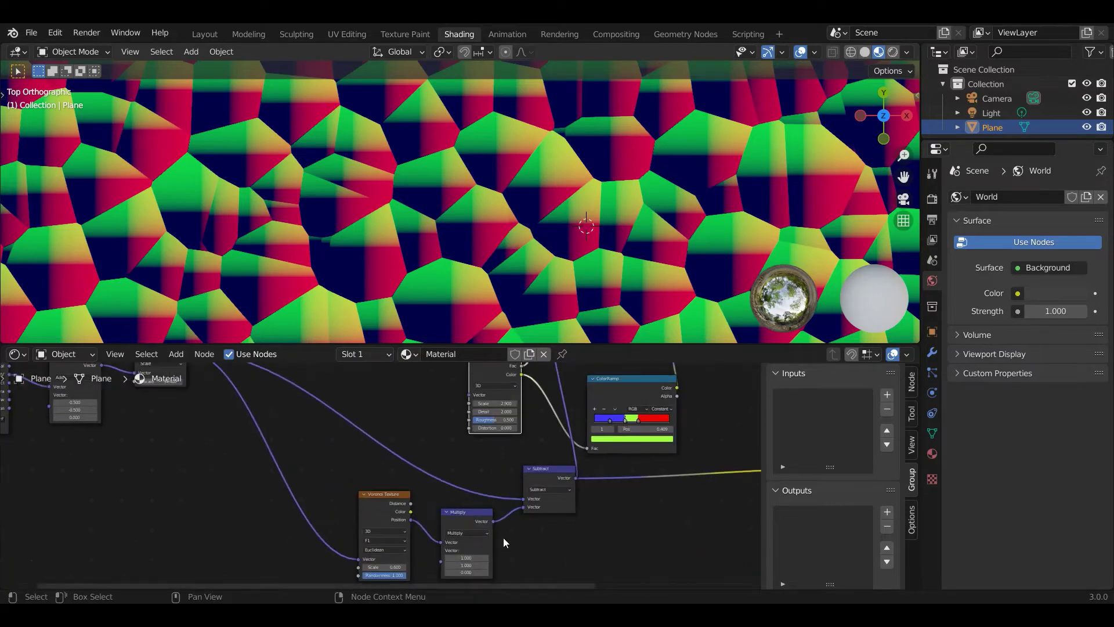
drag(411, 513, 469, 395)
middle_drag(535, 426, 456, 558)
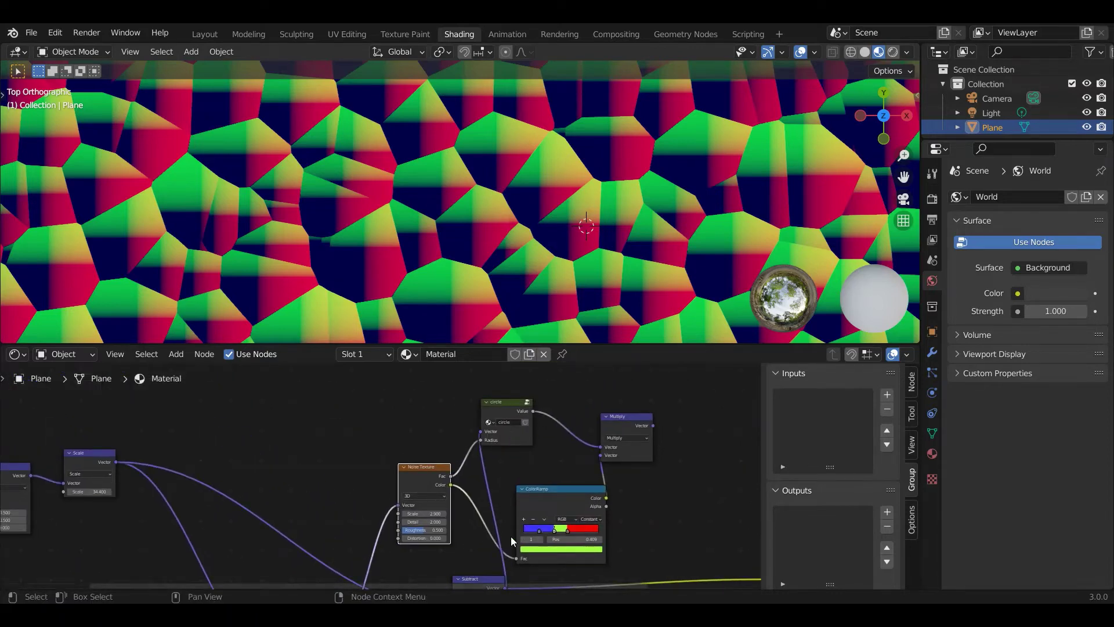
middle_drag(557, 479, 513, 390)
middle_drag(520, 503, 557, 450)
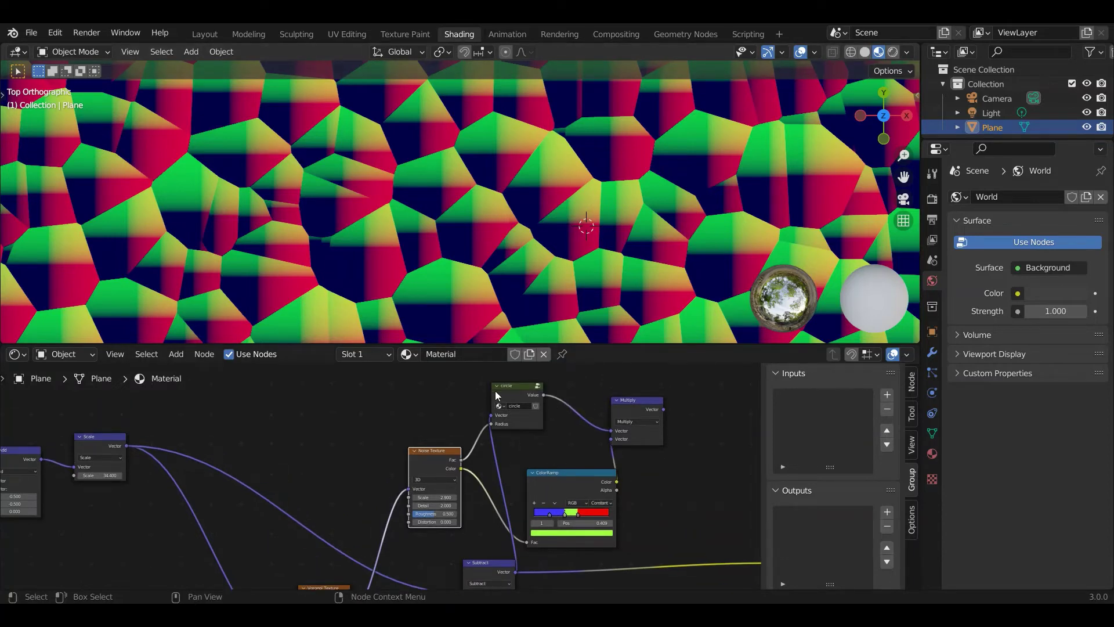
middle_drag(674, 475, 517, 430)
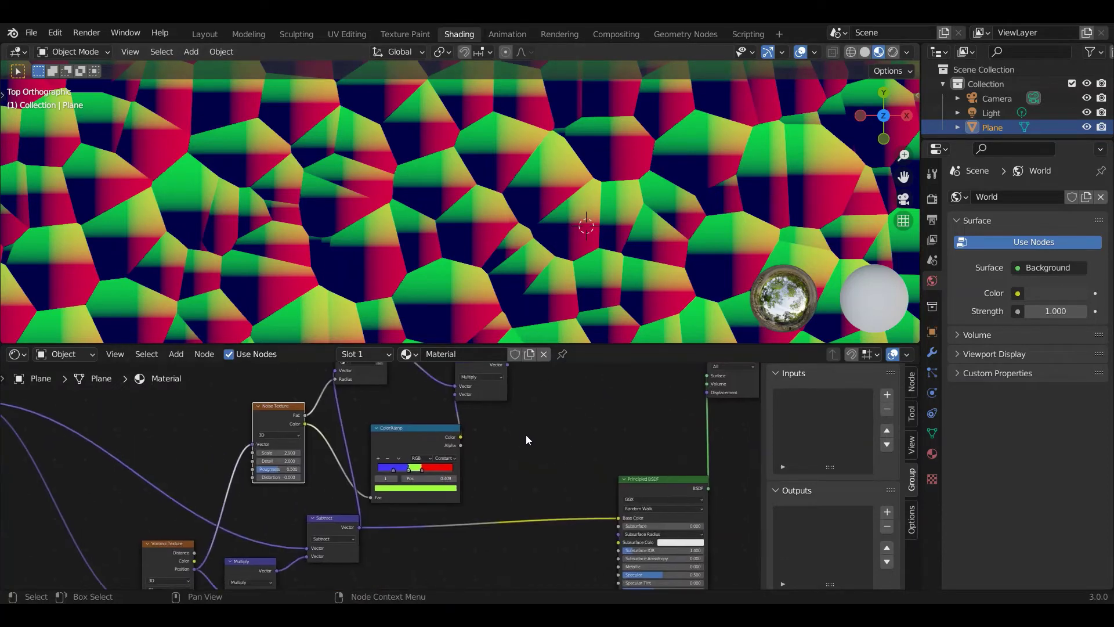
scroll(526, 440, down, 1)
drag(489, 381, 586, 512)
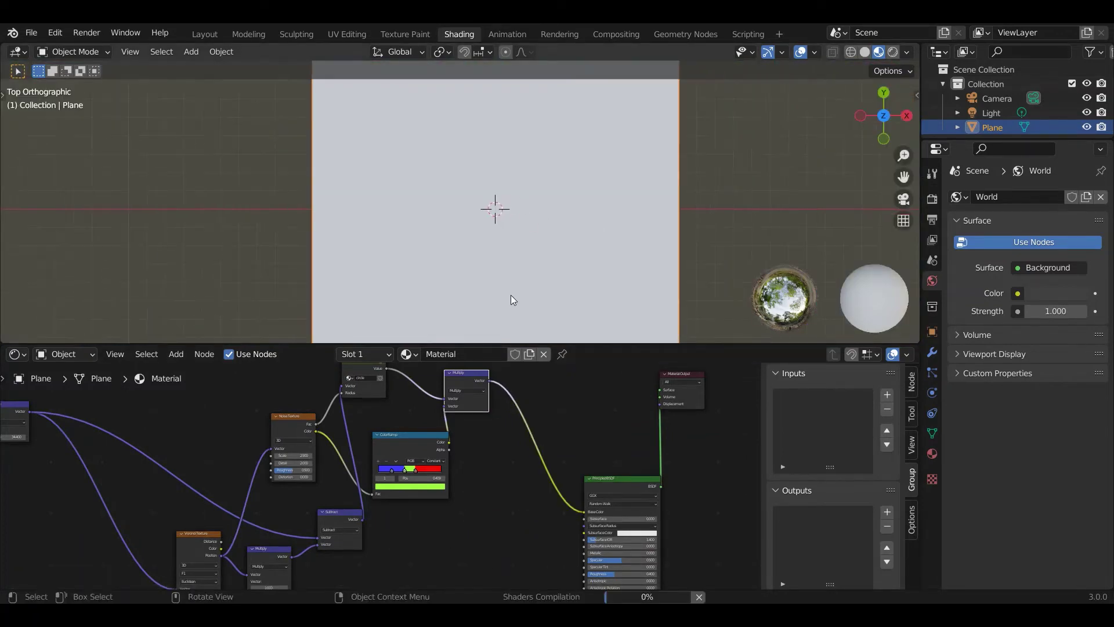
- Zoom the viewport to inspect the coloured circles and pan the node editor to the left-hand nodes
scroll(511, 294, up, 2)
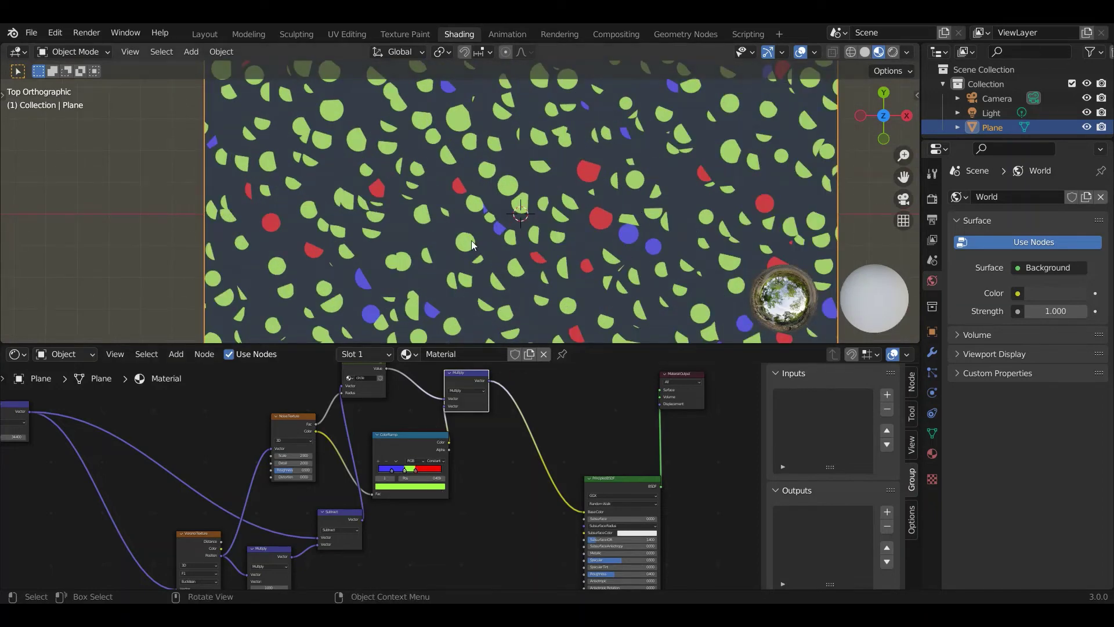
scroll(506, 217, down, 3)
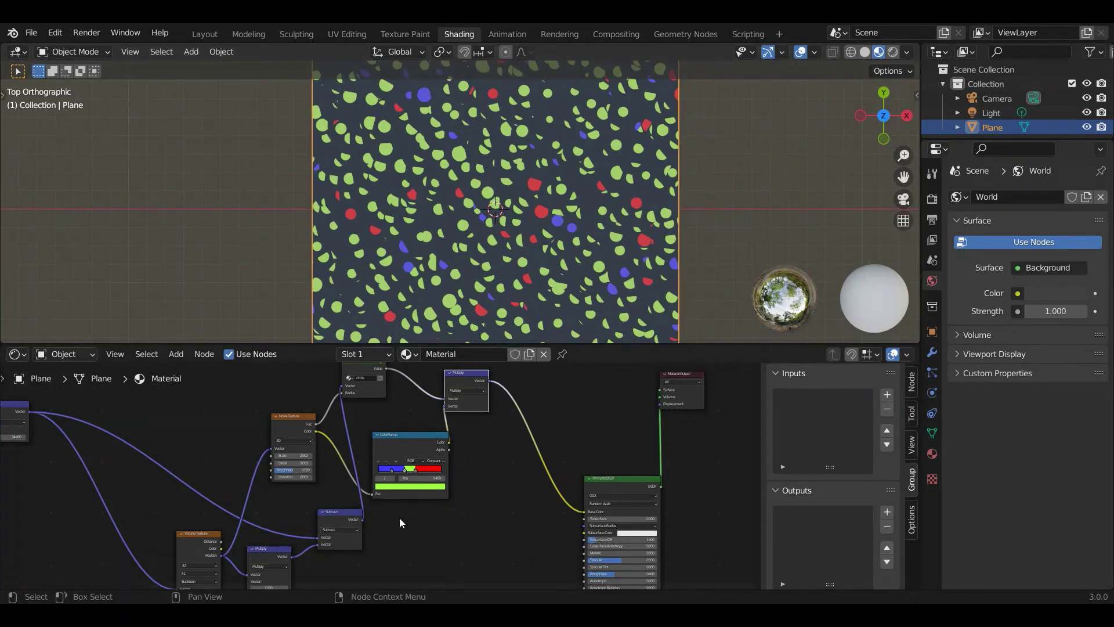
middle_drag(378, 533, 482, 548)
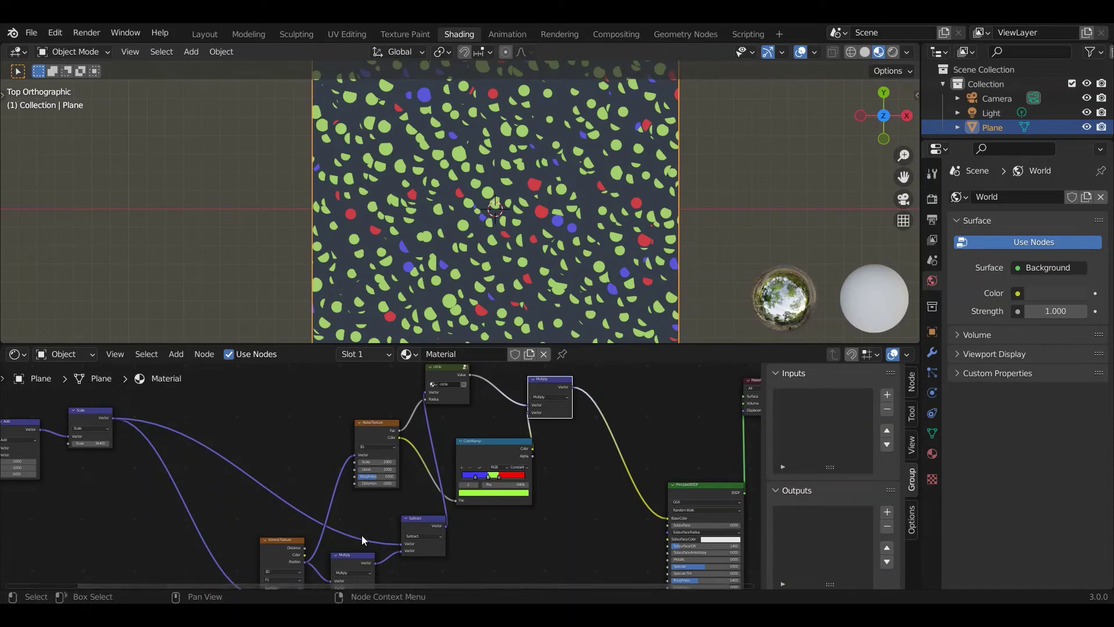
scroll(363, 535, down, 3)
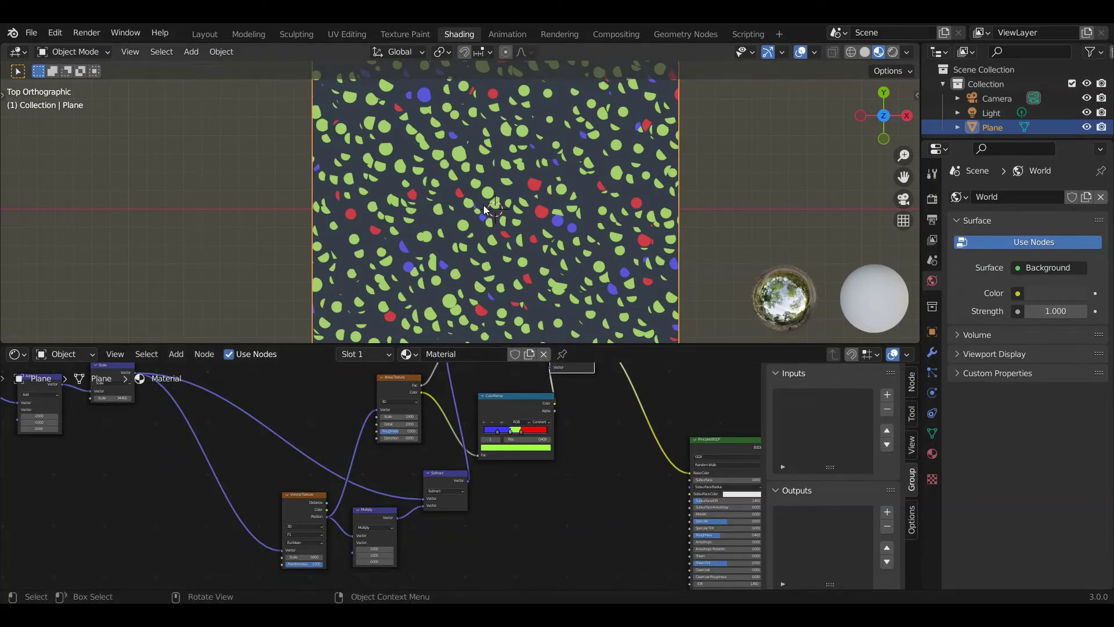
- Unlink Noise Fac from the circle's Radius and set the Multiply node's third value to 1
middle_drag(439, 475, 416, 539)
drag(418, 418, 381, 412)
middle_drag(505, 552, 534, 474)
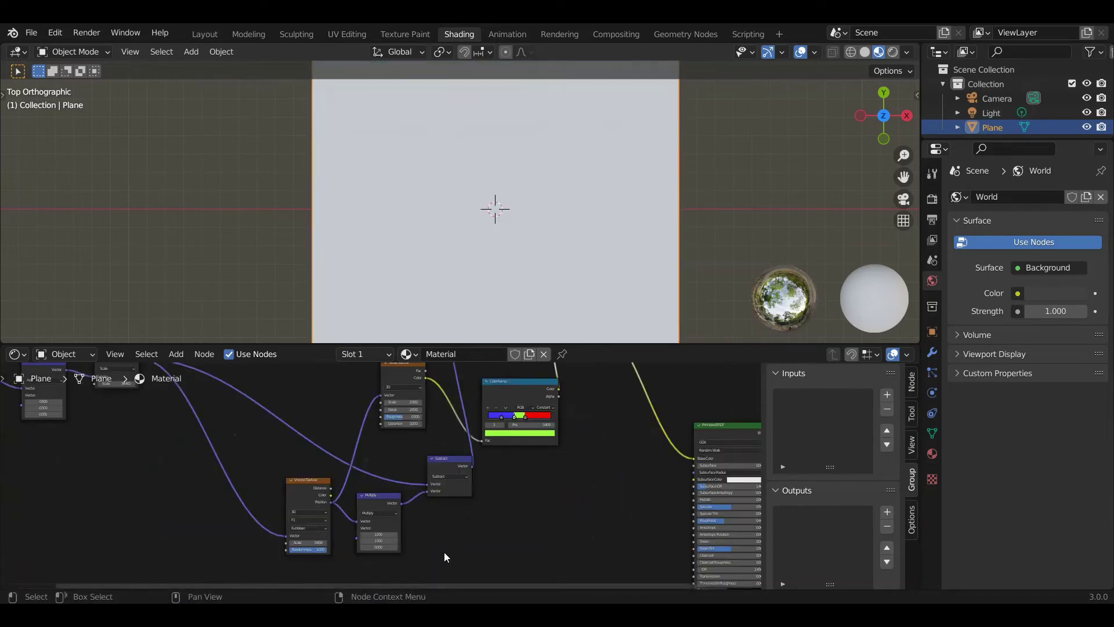
click(374, 546)
text(1)
key(Return)
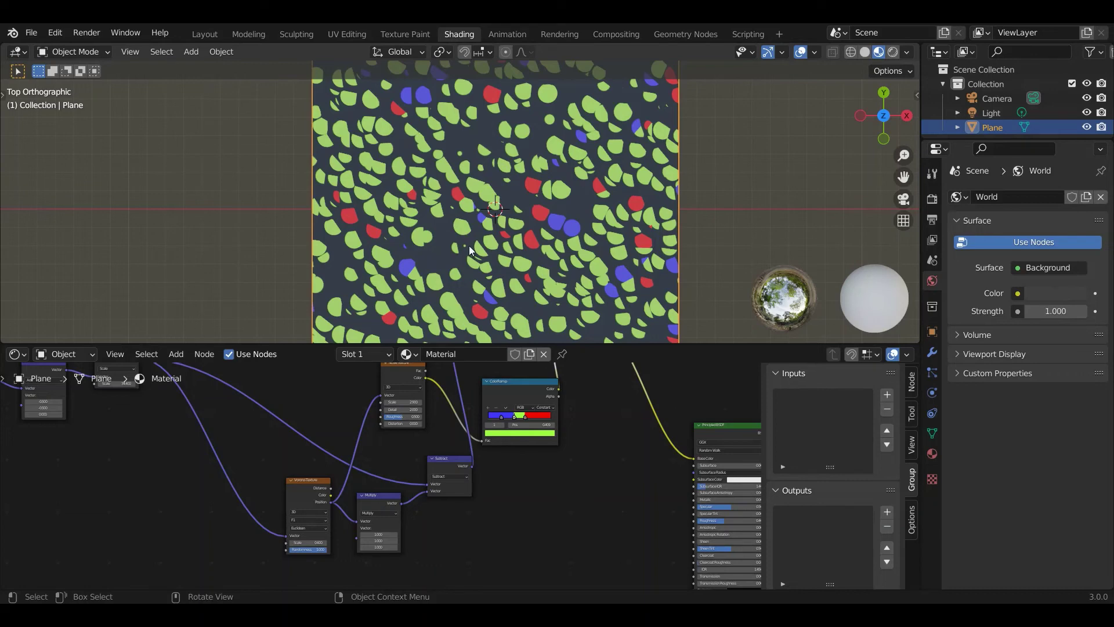
scroll(475, 232, down, 4)
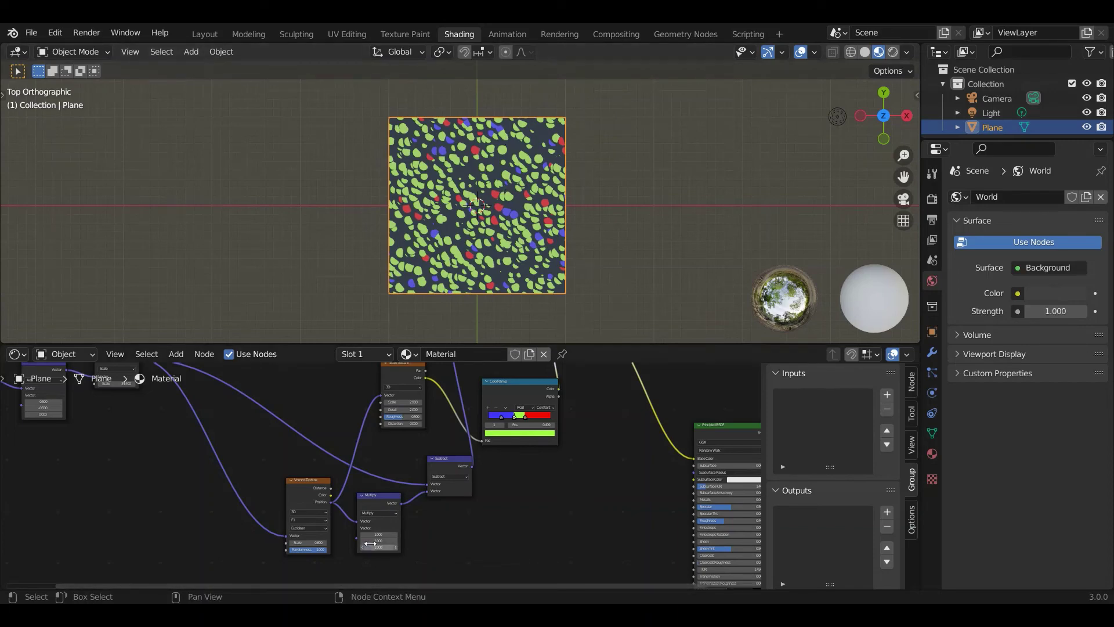
- Link Noise Texture Fac back into the circle node's Radius input for varied dot sizes
middle_drag(506, 462, 457, 562)
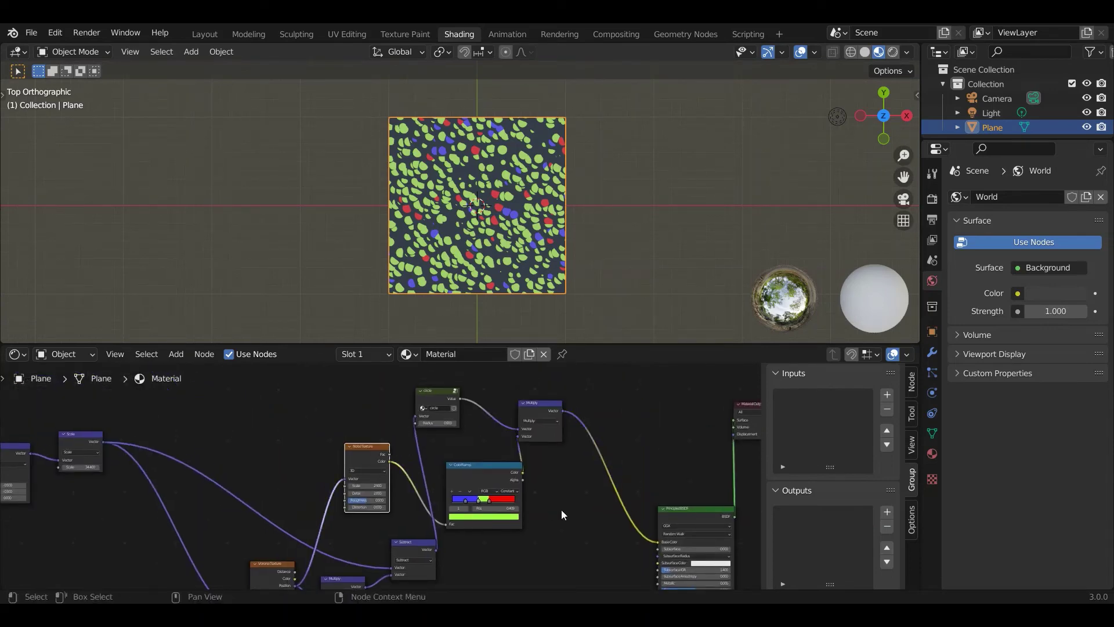
drag(389, 454, 416, 423)
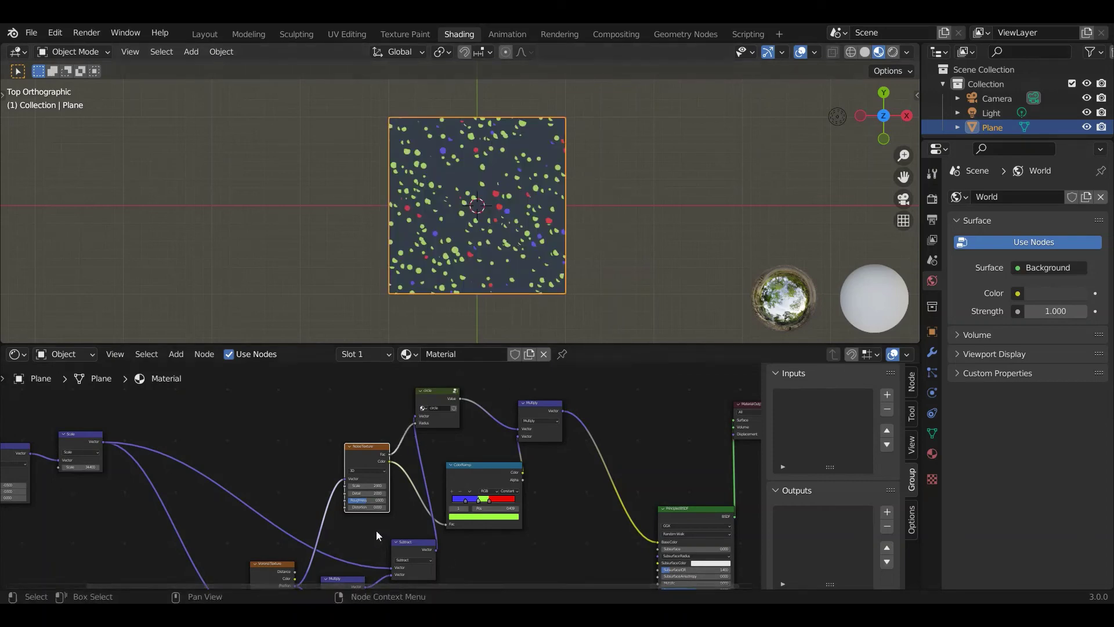
middle_drag(303, 565, 333, 509)
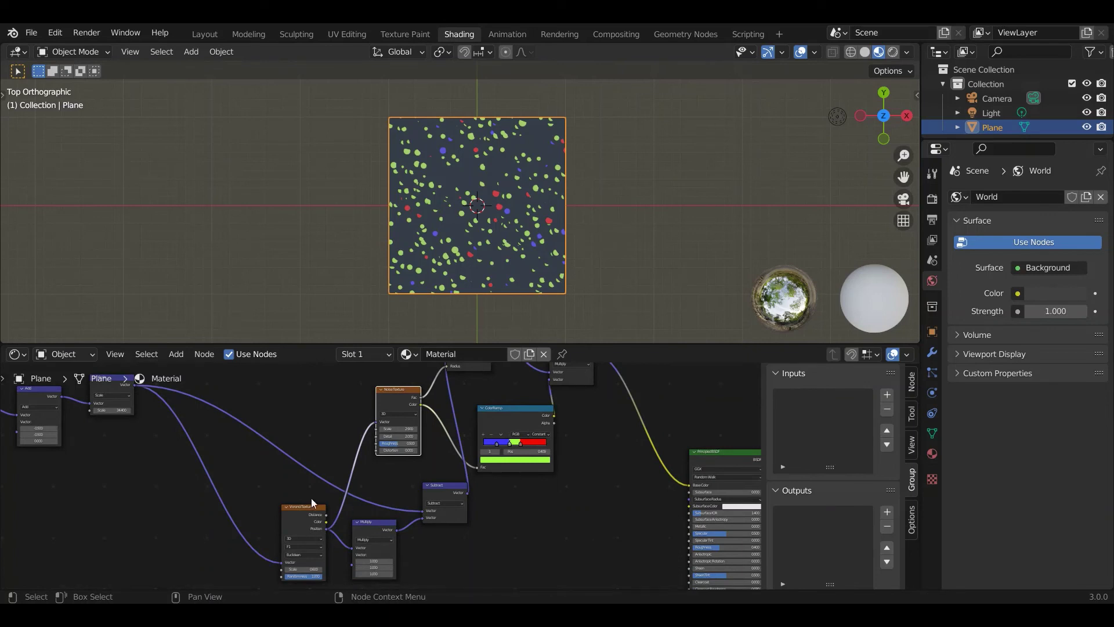